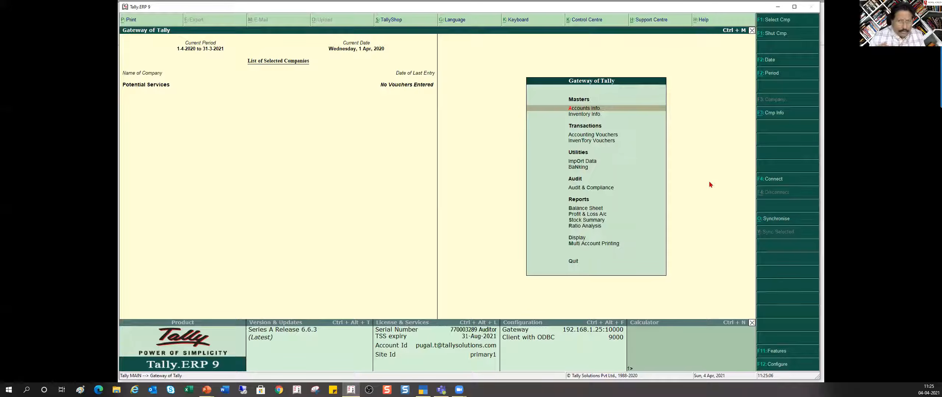
Enable "Maintain accounts only" in the company's Accounting Features and save the change
key("F11")
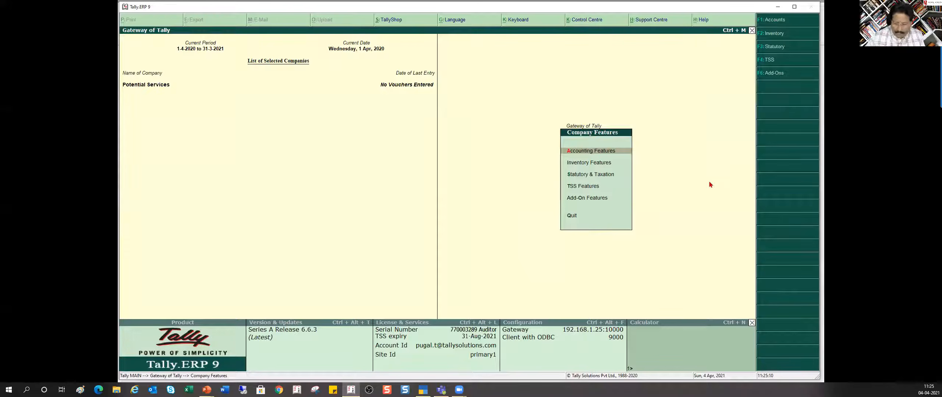
key("Return")
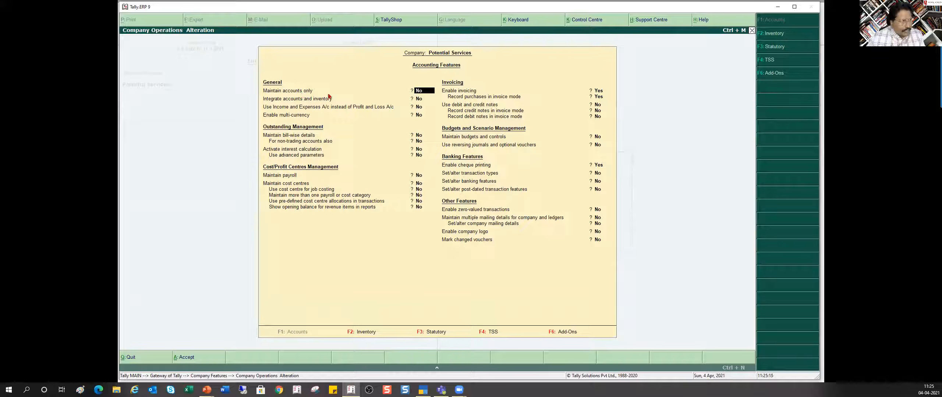
key("y")
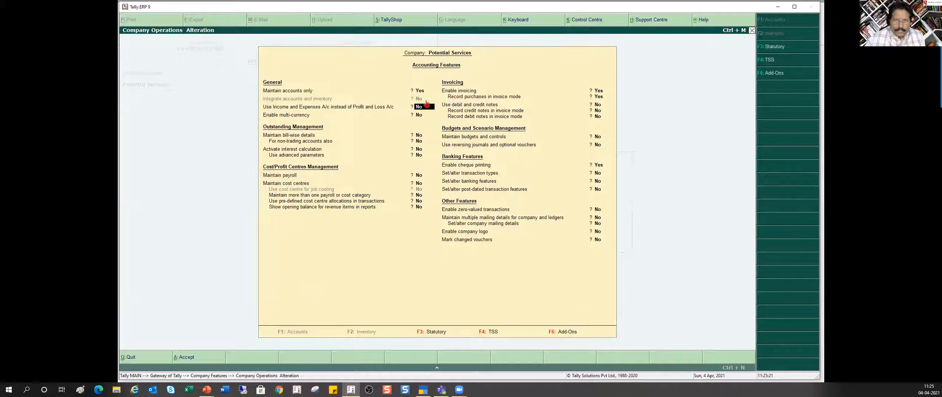
key("ctrl+a")
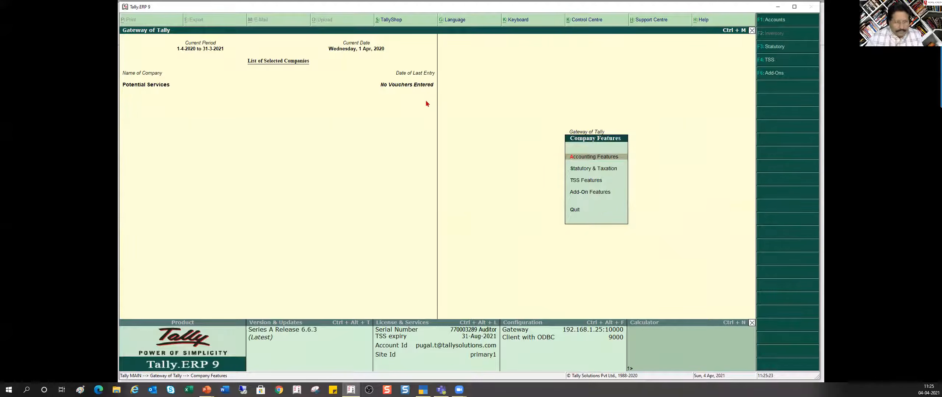
key("Escape")
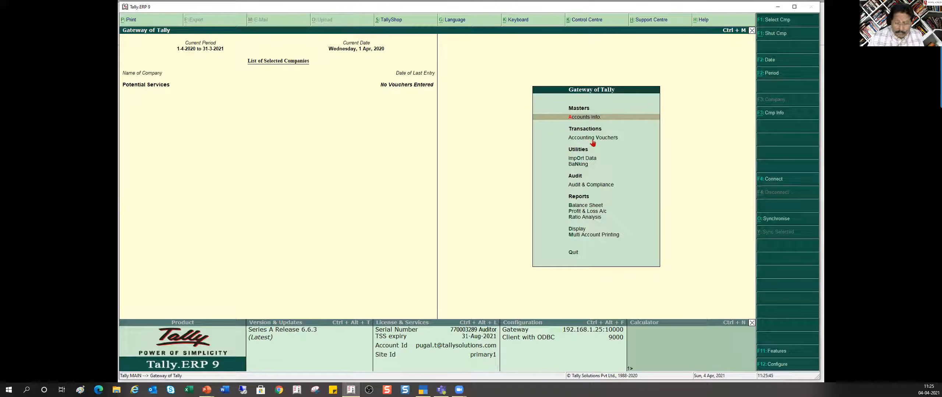
Review the Accounting Features settings for Potential Services without changing them, and return to the Gateway of Tally
key("F11")
key("Return")
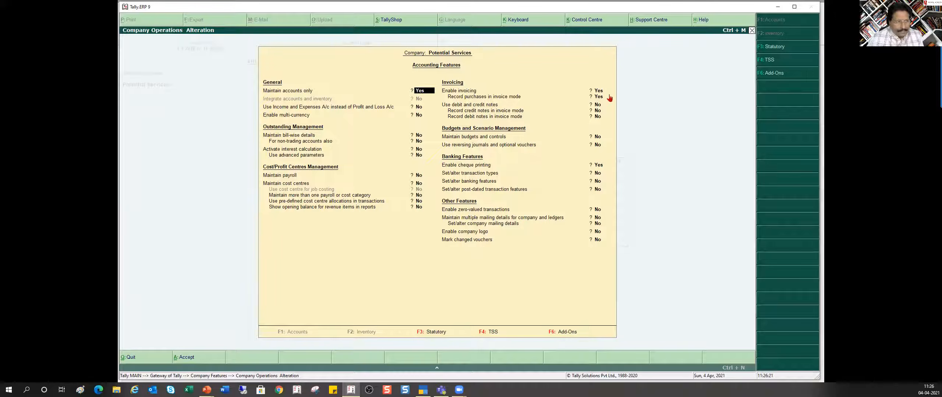
key("Escape")
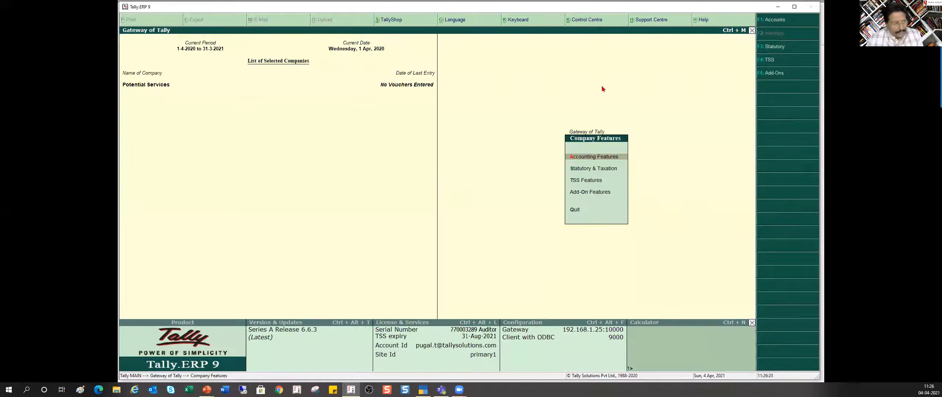
key("Escape")
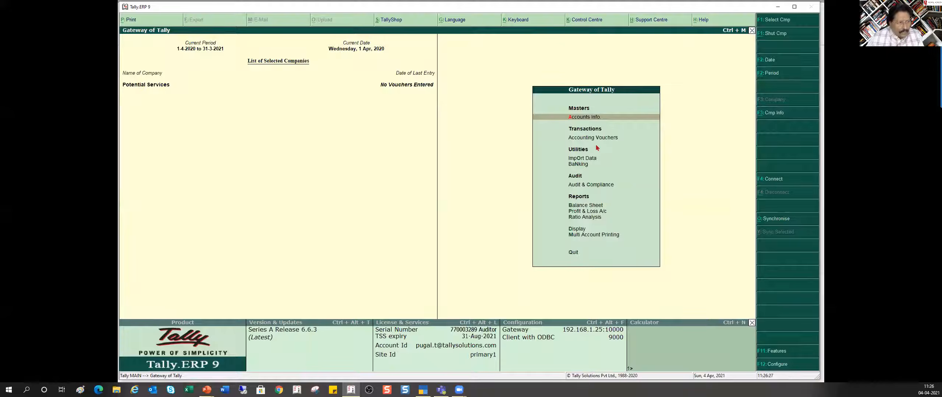
Open accounting voucher creation, and in TallyPrime open the Change Voucher Mode options from a new voucher
left_click(605, 139)
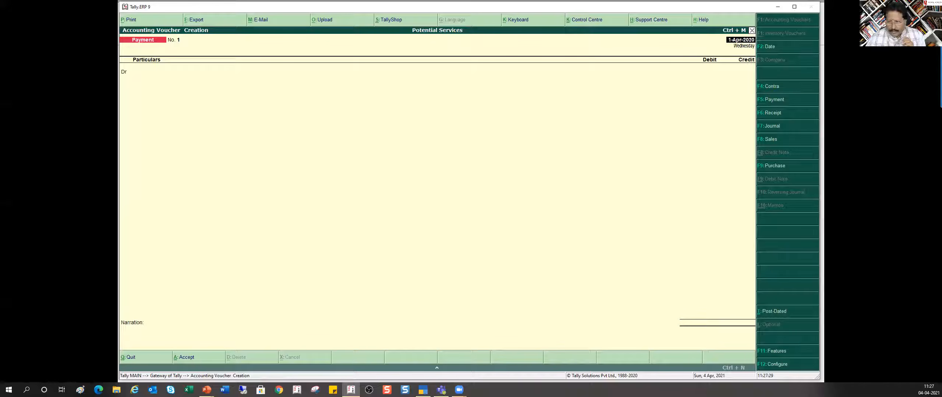
key("alt+Tab")
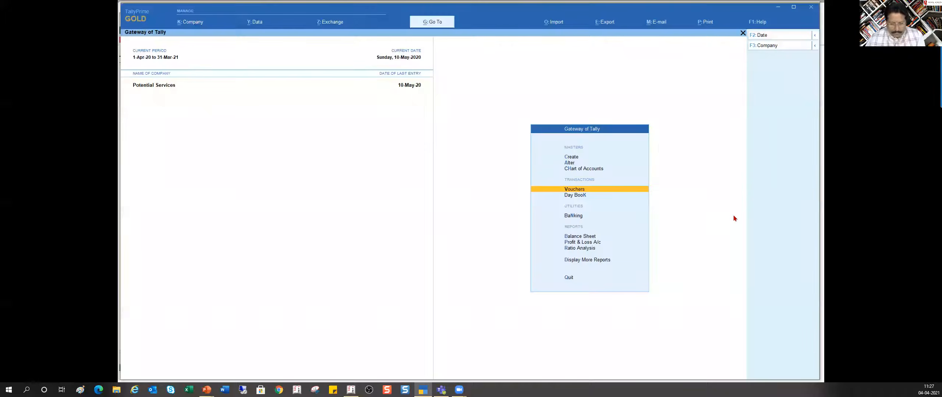
key("Return")
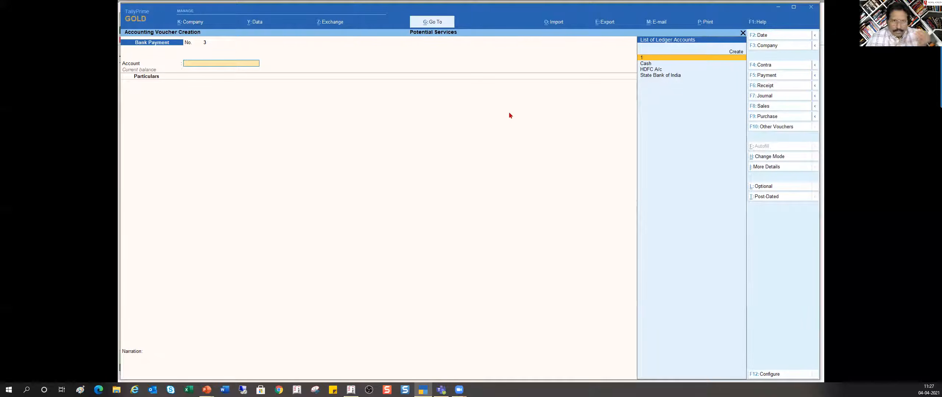
left_click(768, 157)
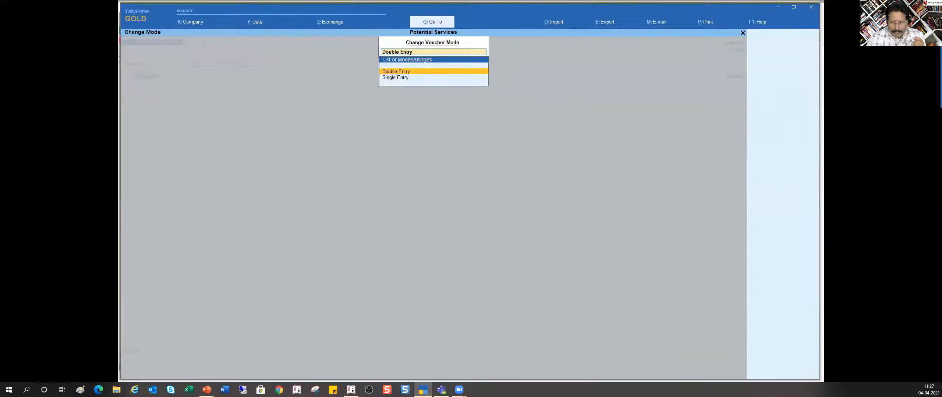
Switch to Tally.ERP 9, enable single entry mode for payment/receipt/contra vouchers, and accept the payment voucher's date
key("alt+Tab")
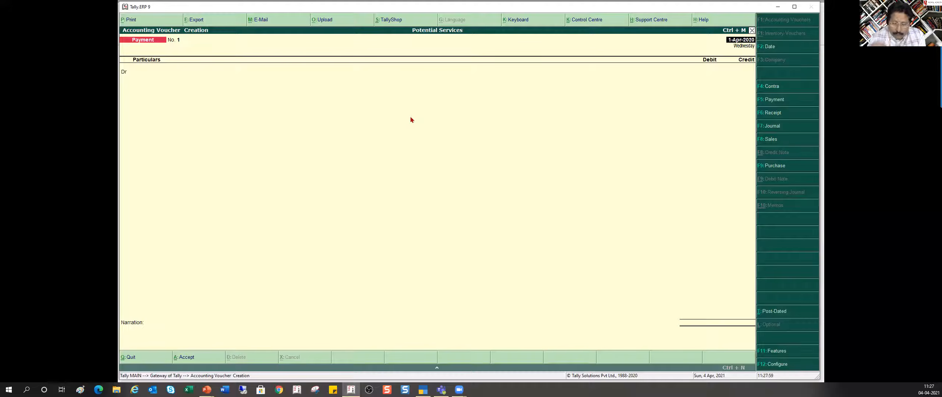
key("F12")
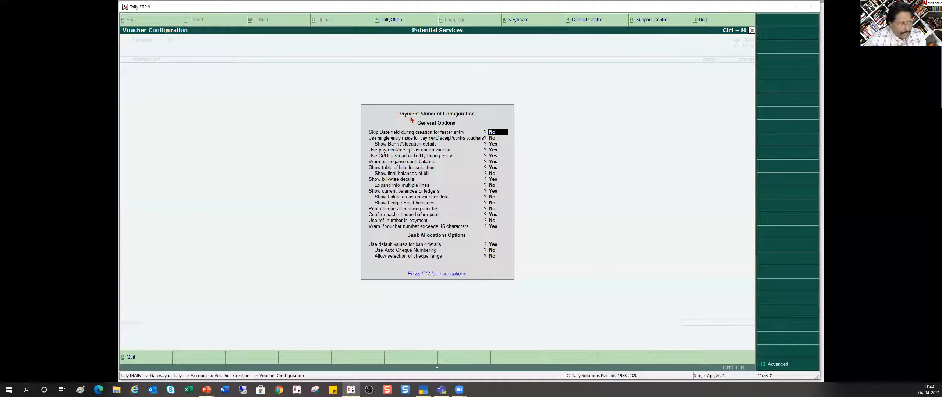
left_click(492, 139)
key("y")
key("Return")
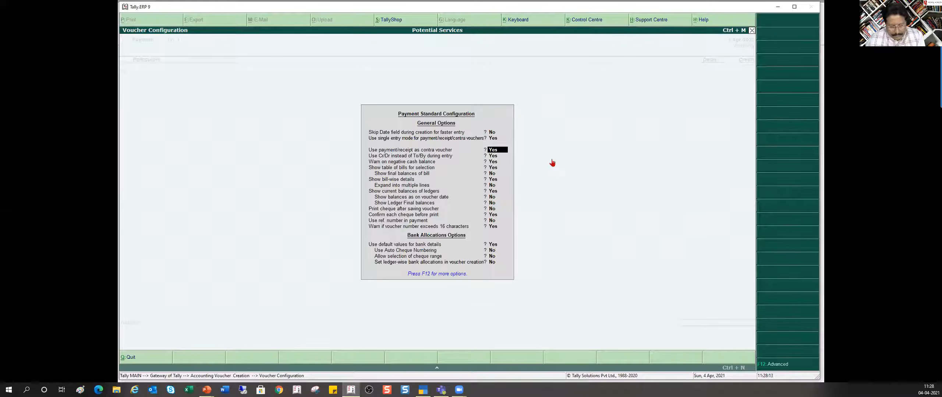
key("ctrl+a")
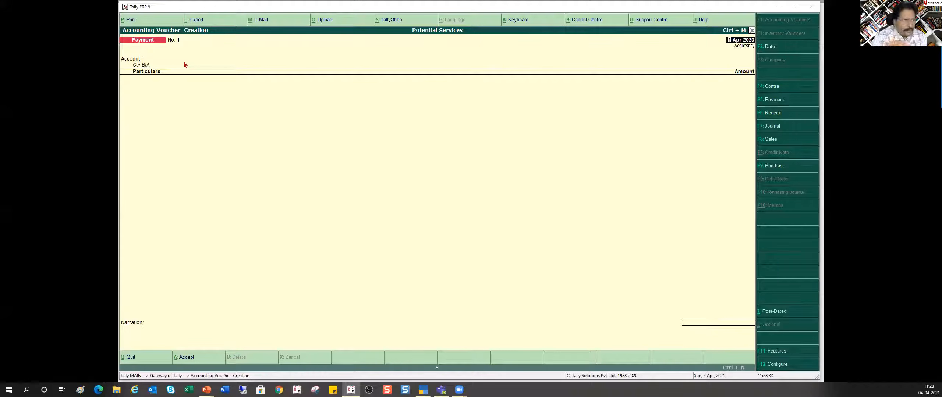
key("Return")
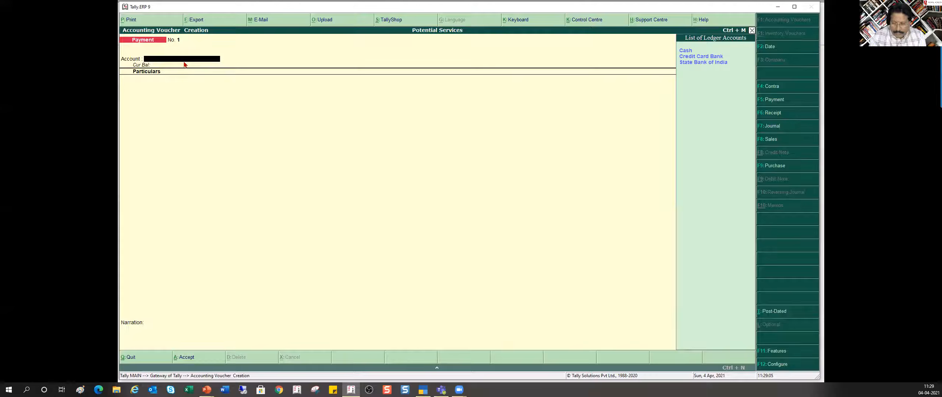
Set "Use Cr/Dr instead of To/By during entry" to No in the payment voucher configuration and save it
key("F12")
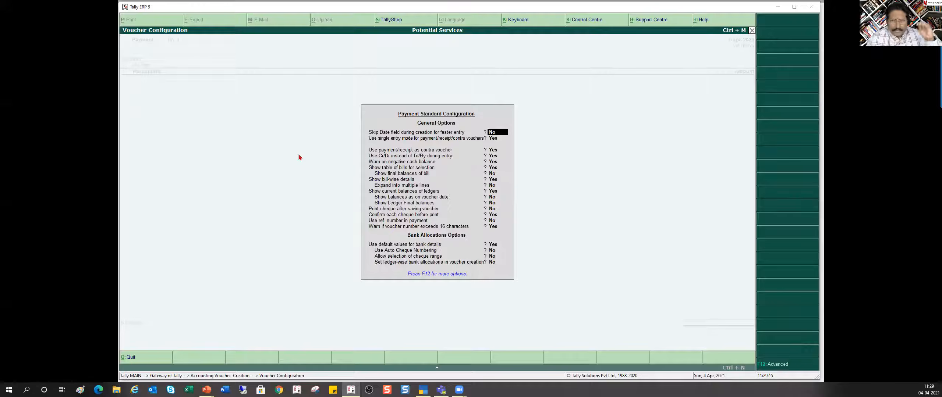
left_click(494, 157)
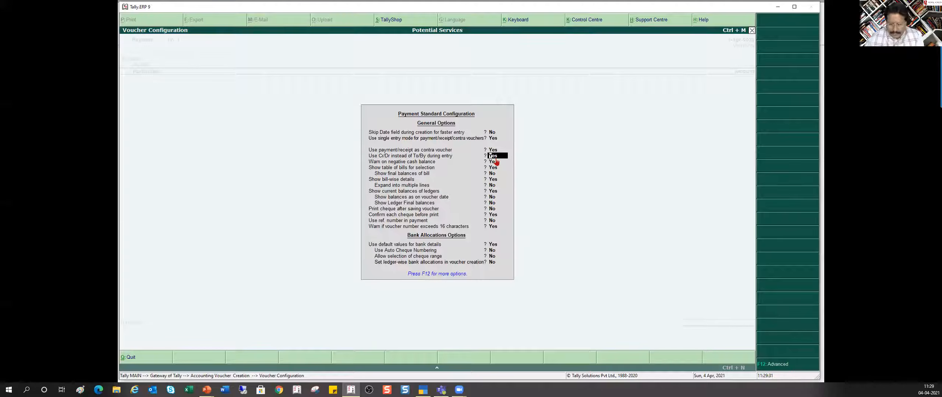
key("Return")
key("ctrl+a")
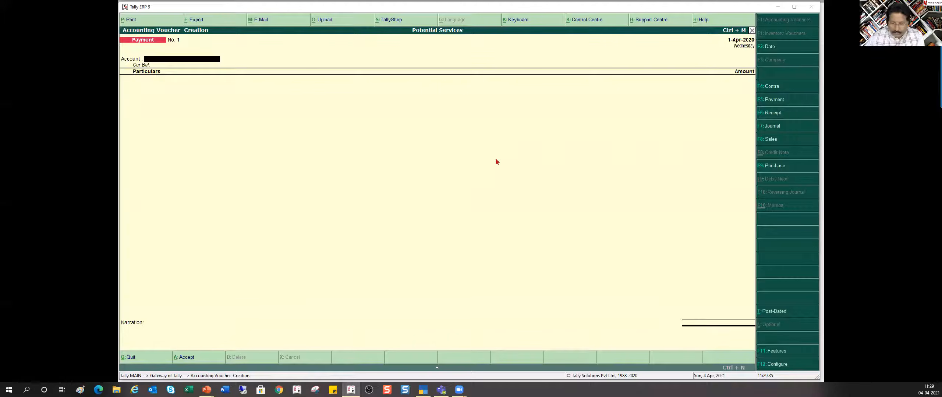
Set "Use single entry mode for payment/receipt/contra vouchers" to No and save the payment voucher configuration
key("F12")
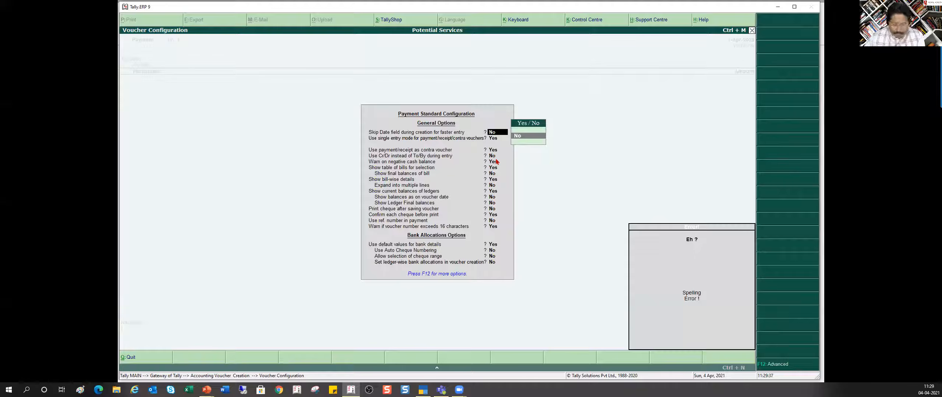
key("Return")
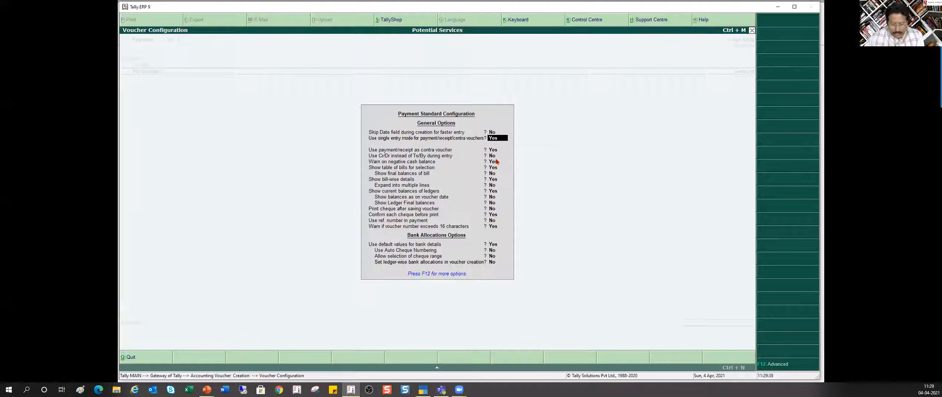
key("n")
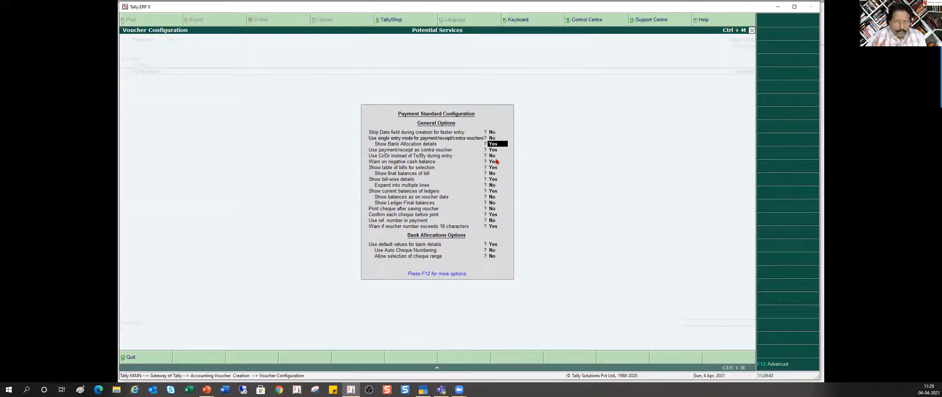
key("ctrl+a")
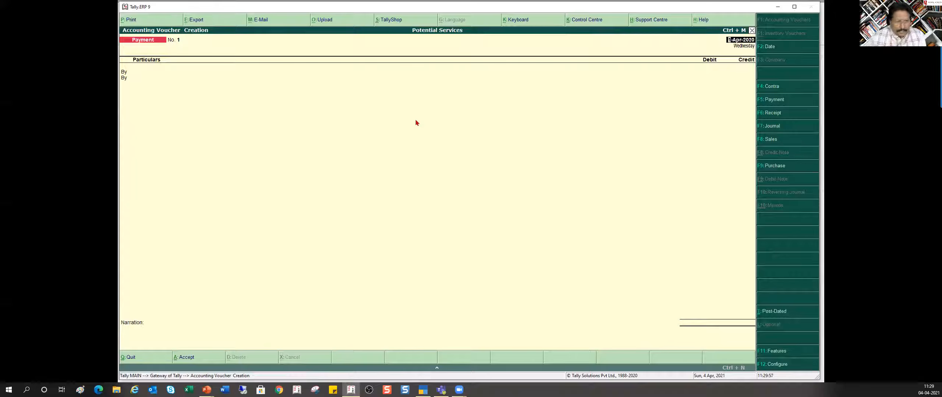
Open a purchase voucher in voucher mode and set "Use Cr/Dr instead of To/By during entry" to Yes
left_click(775, 166)
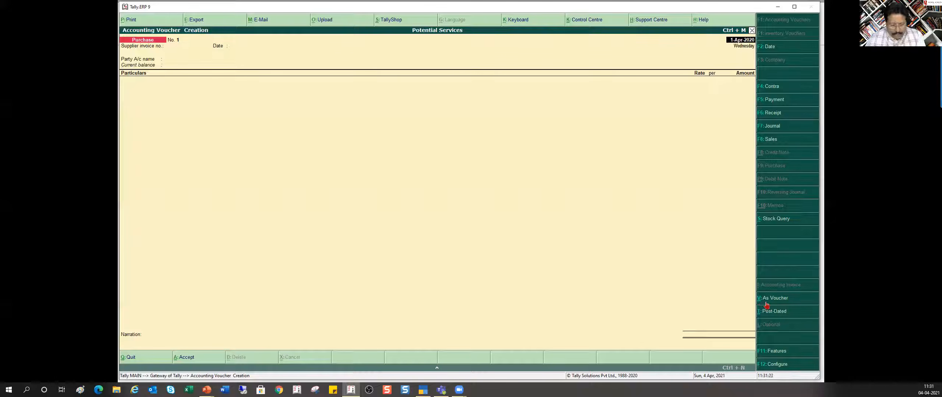
left_click(787, 302)
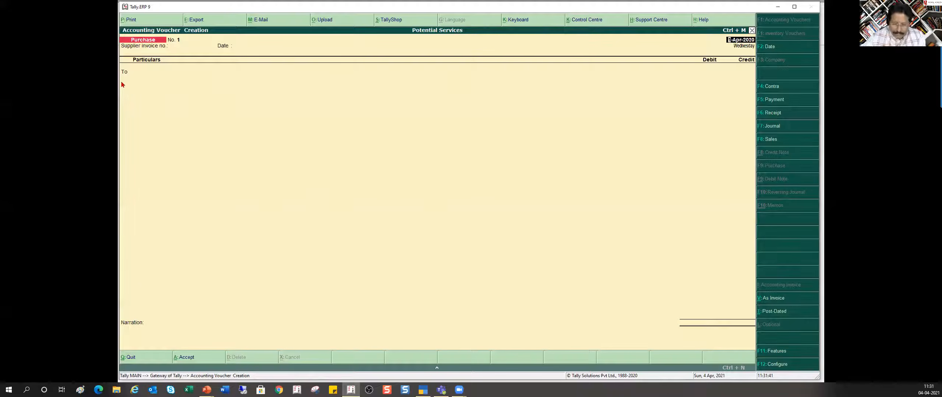
key("F12")
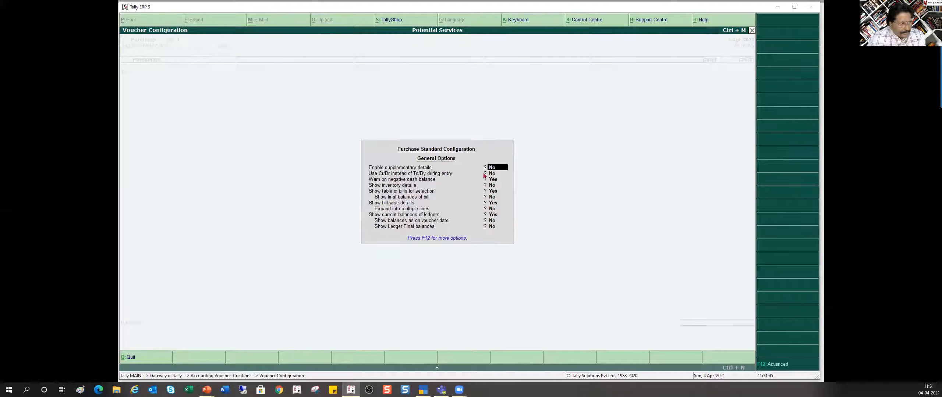
key("Return")
type("y")
key("ctrl+a")
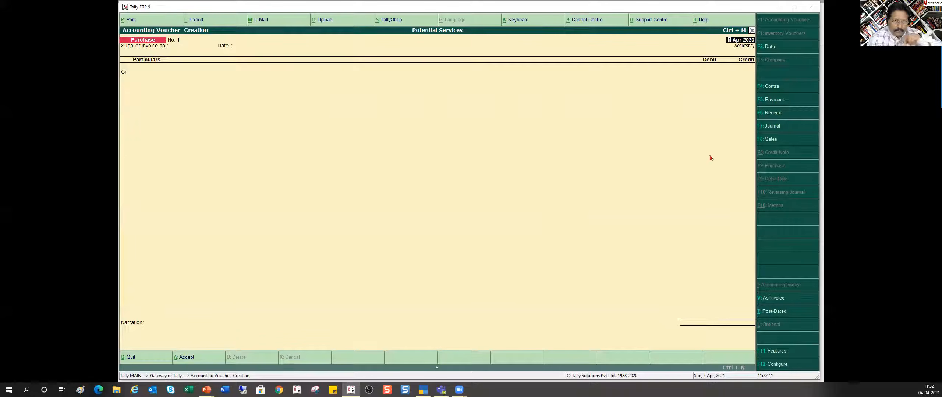
Change the purchase voucher to invoice mode and back to voucher mode
left_click(780, 302)
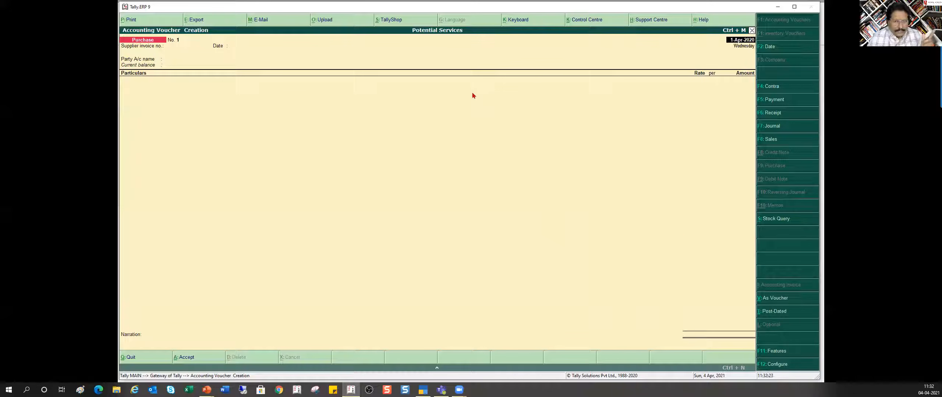
left_click(777, 301)
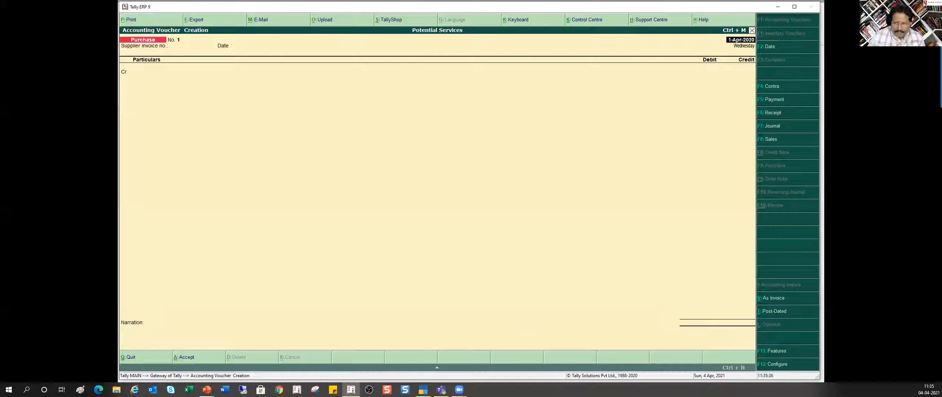
Switch to the slideshow and advance to the Compound Accounting Entries slide
key("alt+Tab")
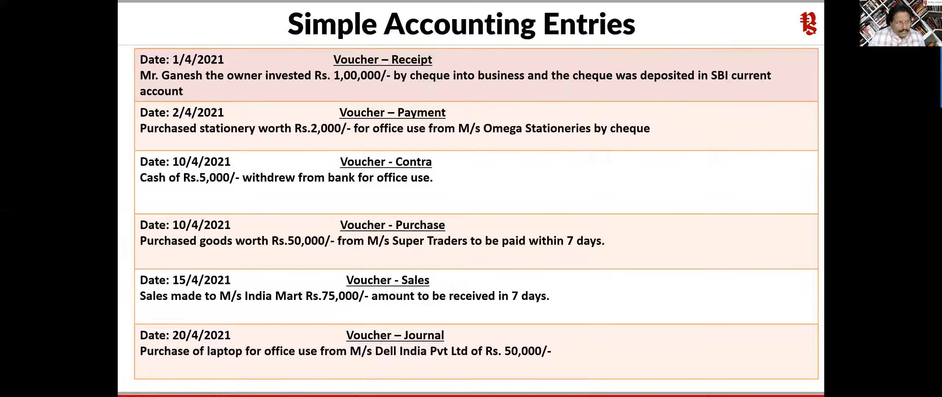
left_click(798, 166)
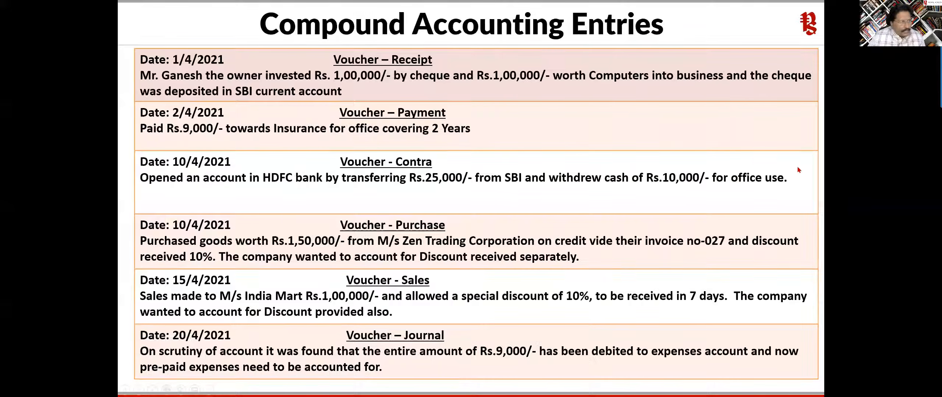
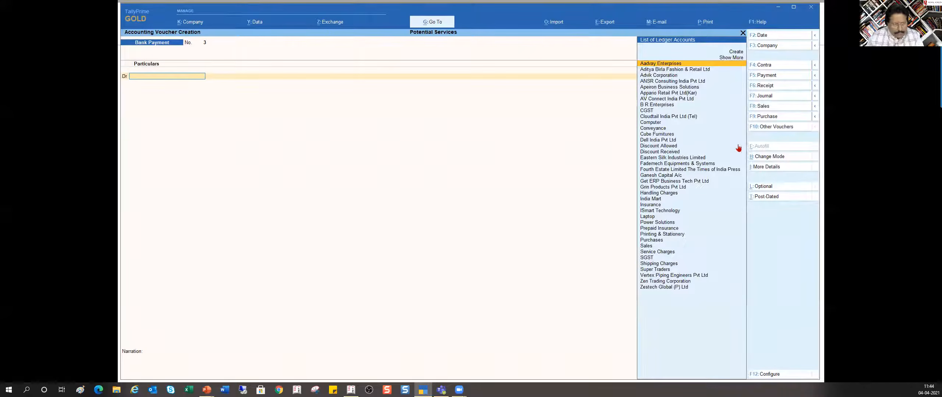
Change the TallyPrime voucher in progress to a Receipt voucher, and switch back to Tally.ERP 9
left_click(762, 87)
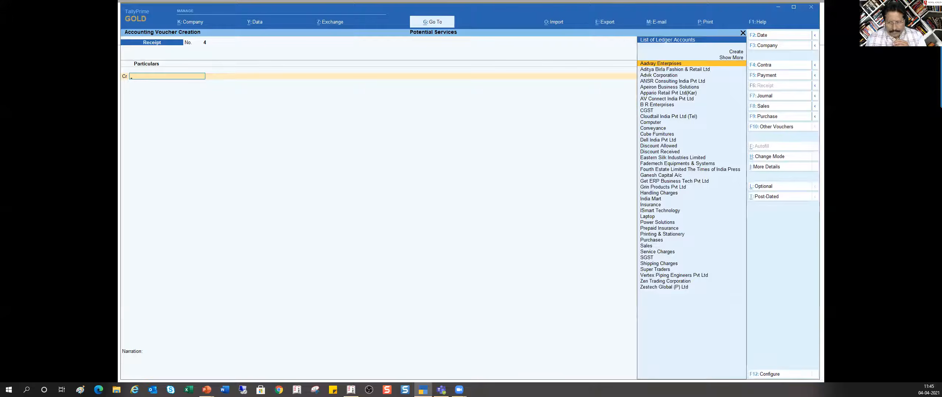
key("alt+Tab")
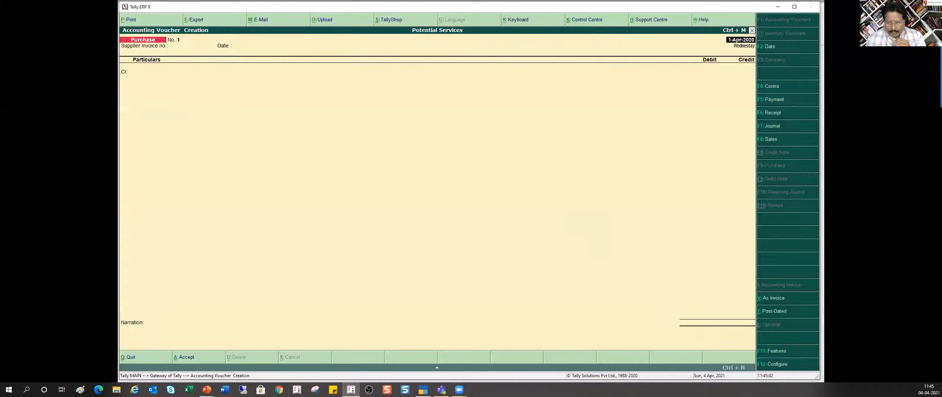
Check the receipt entry on the Compound Accounting Entries slide, switch to TallyPrime, and credit the owner's capital account with 2,00,000 in the Receipt voucher
key("alt+Tab")
key("alt+Tab")
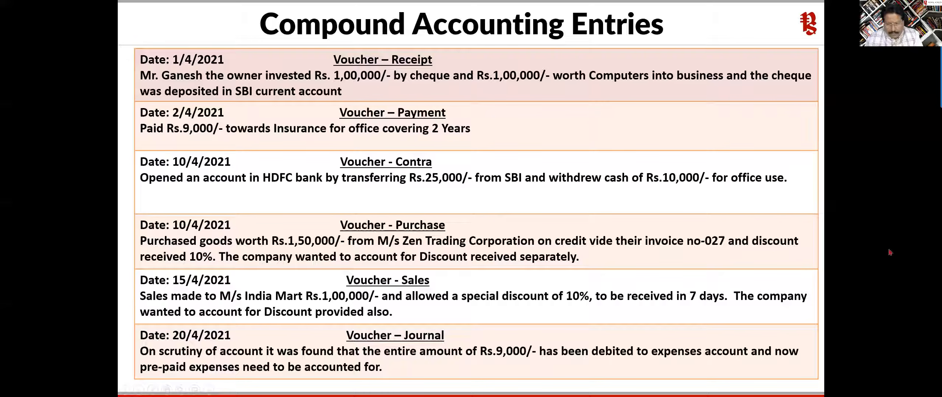
key("alt+Tab")
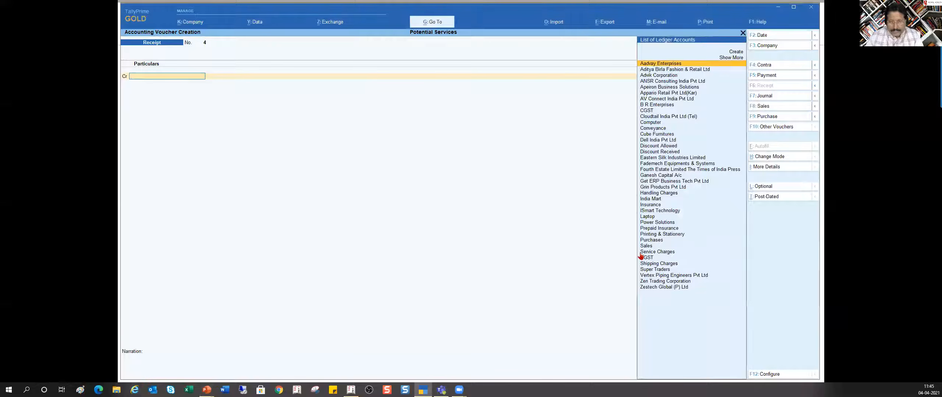
type("Ga")
key("Return")
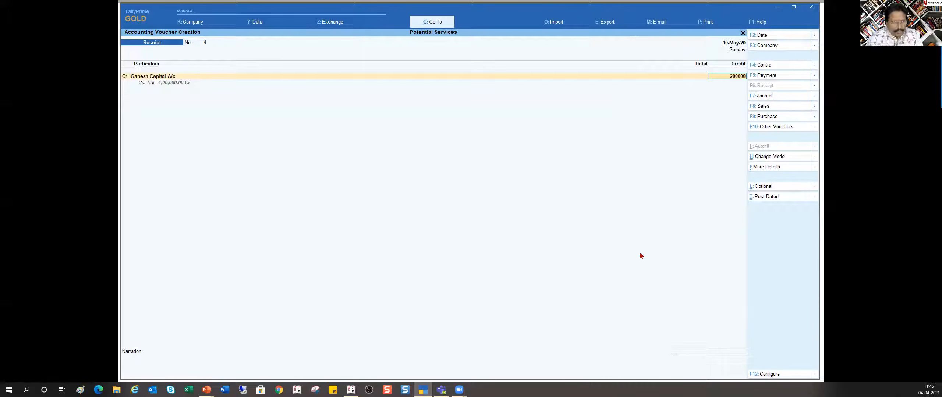
key("Return")
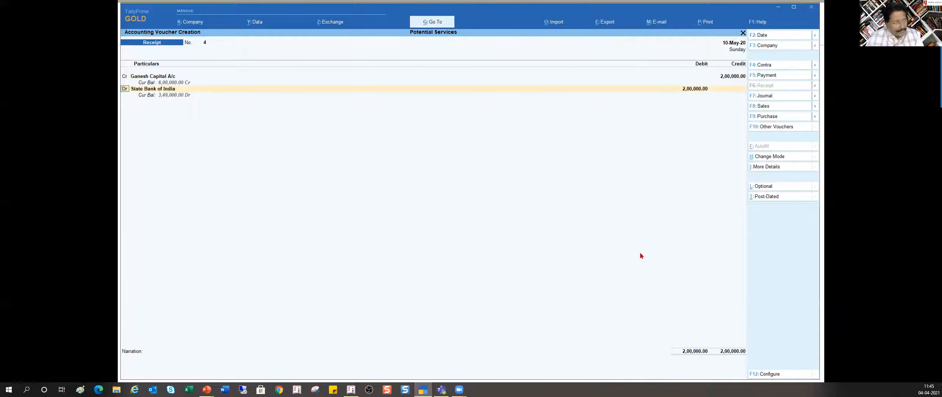
Debit State Bank of India with 1,00,000 in the Receipt voucher
key("Return")
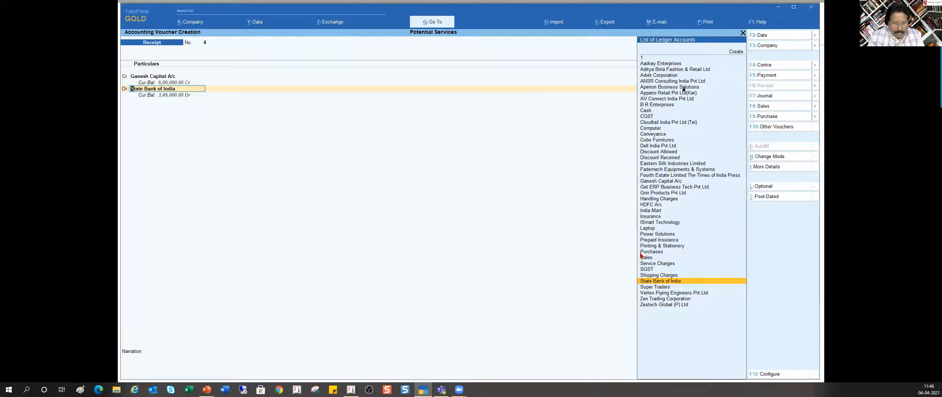
key("Return")
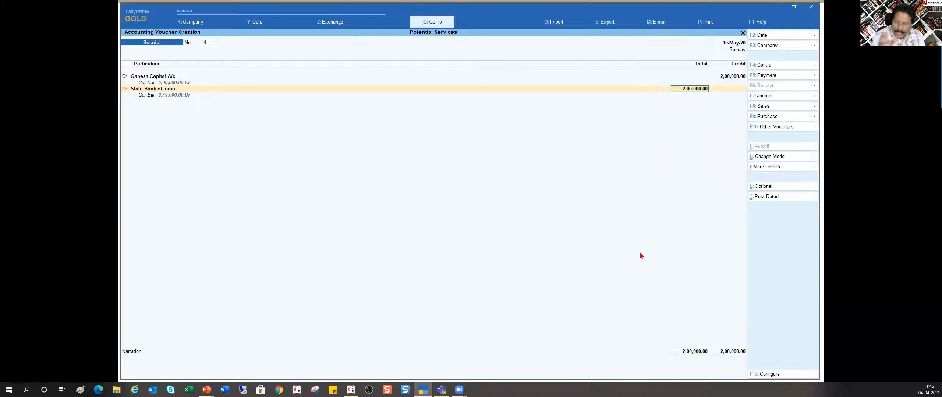
type("1,00,000")
key("Return")
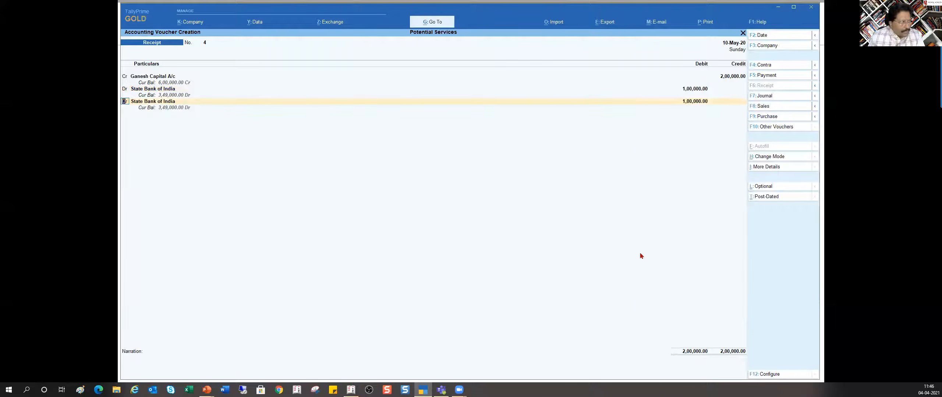
Create a Computers ledger under Fixed Assets from the second debit line and debit it with 1,00,000
key("Return")
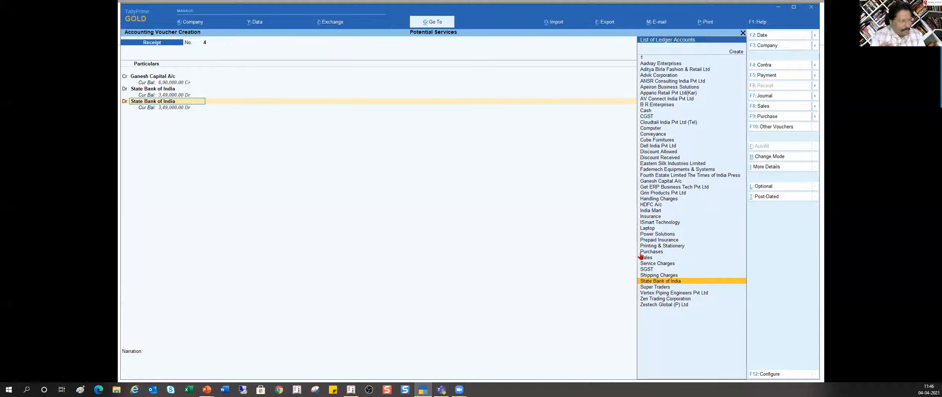
type("La")
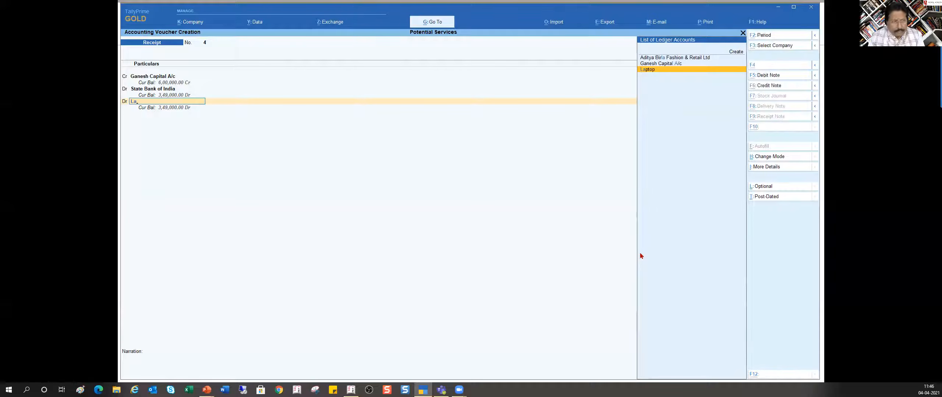
key("alt+c")
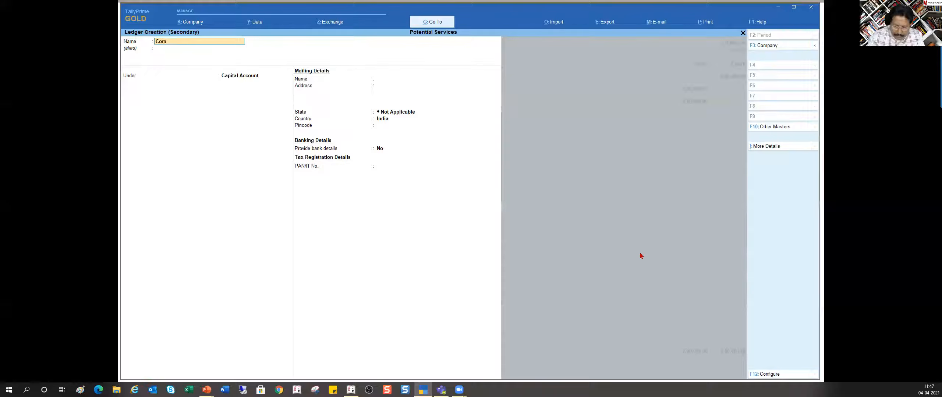
key("Return")
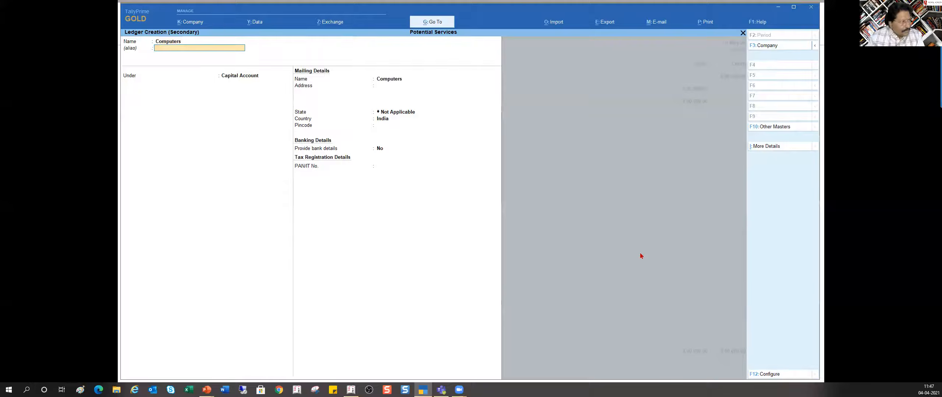
type("Fix")
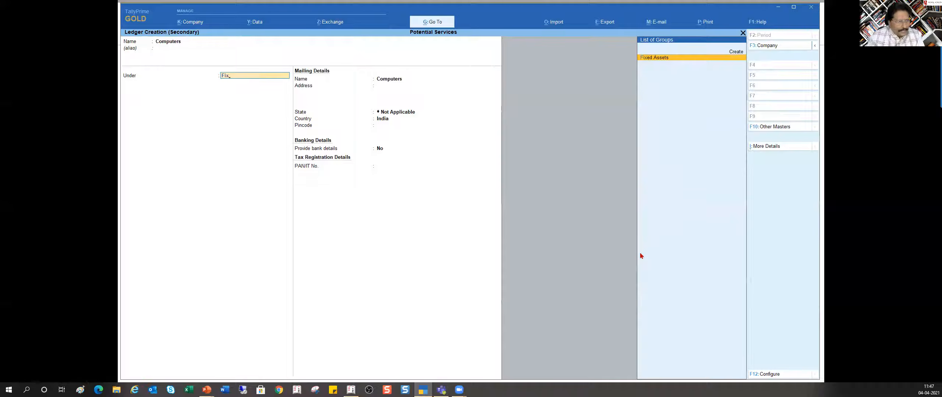
key("Return")
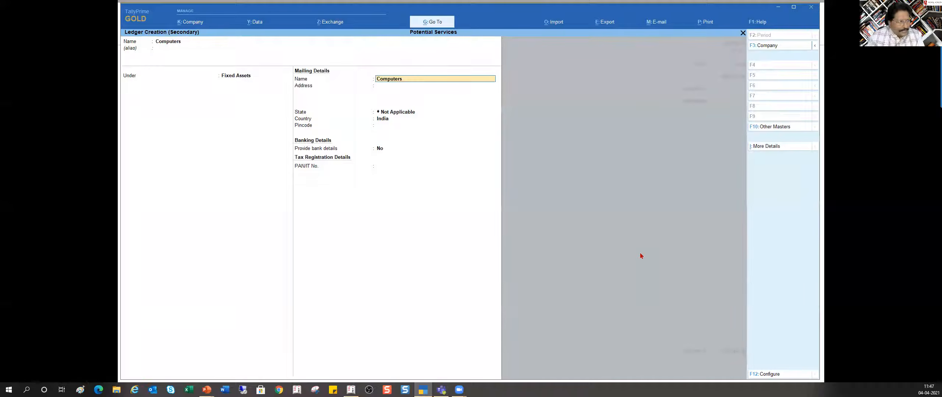
key("ctrl")
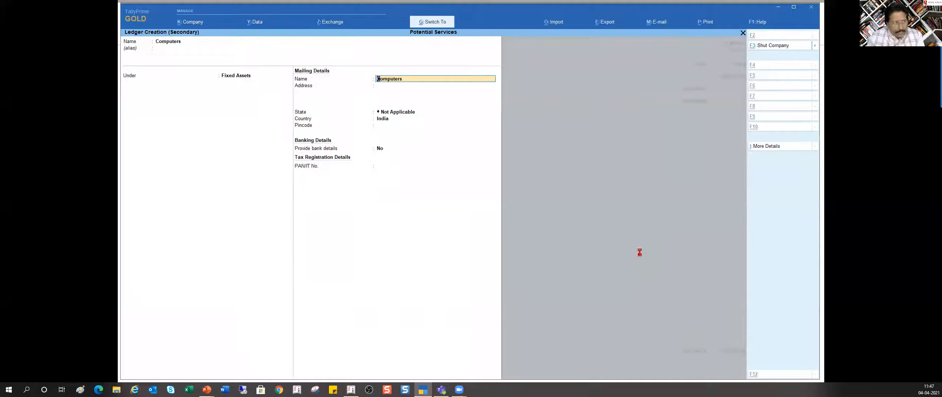
key("ctrl+a")
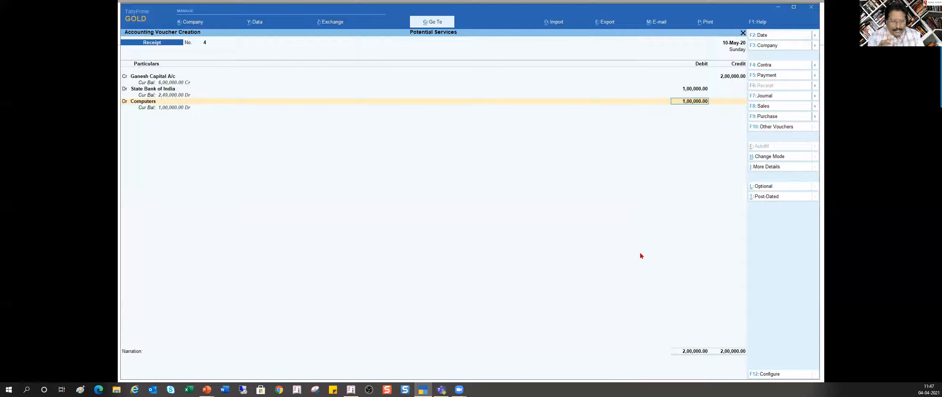
key("Return")
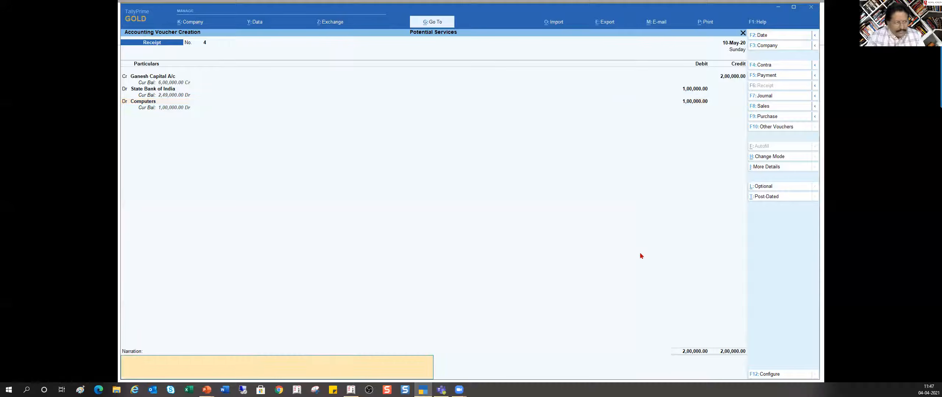
Enter a placeholder narration in the Receipt voucher and save the voucher
type("lksdjfkjsjfl ksjdfksdfj")
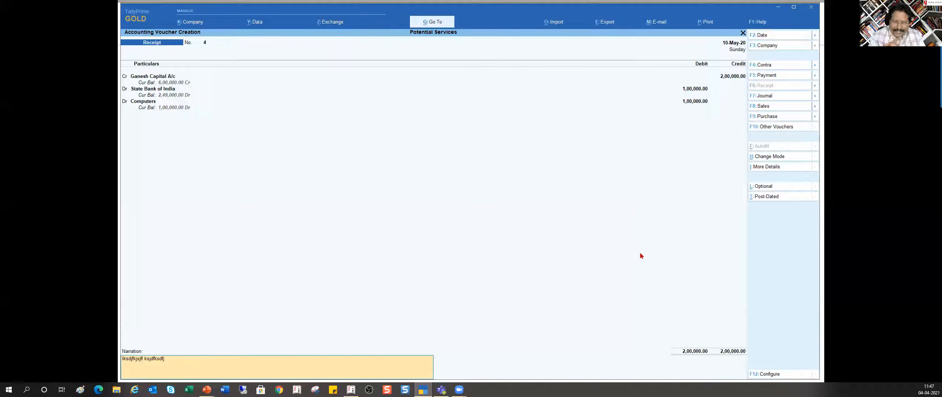
key("Return")
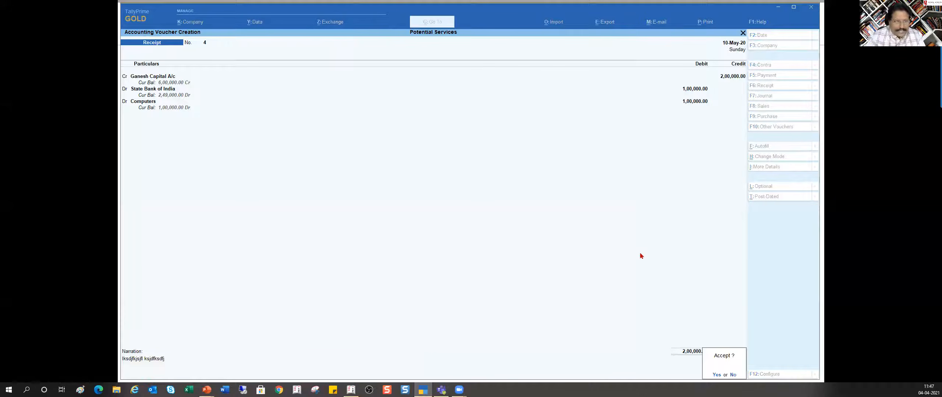
key("Return")
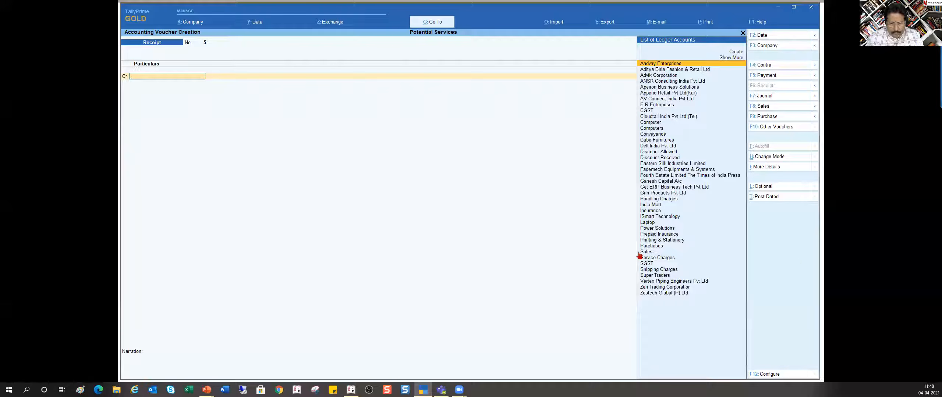
Change the new voucher to the Bank Payment voucher type
left_click(769, 75)
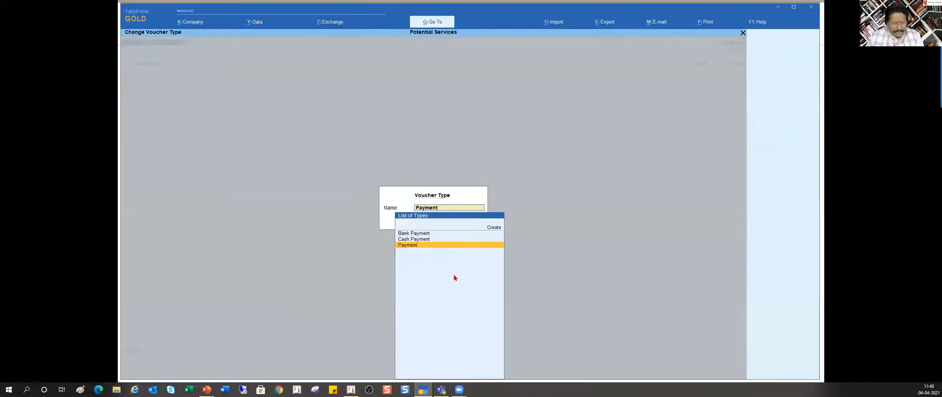
key("Up")
key("Up")
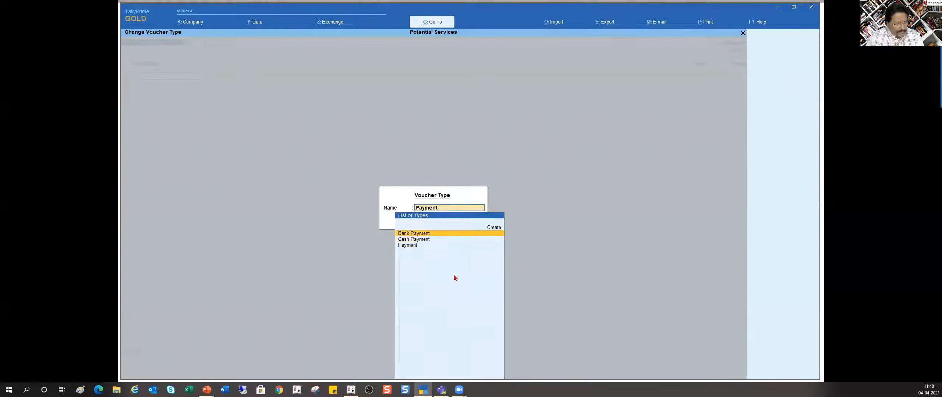
key("Return")
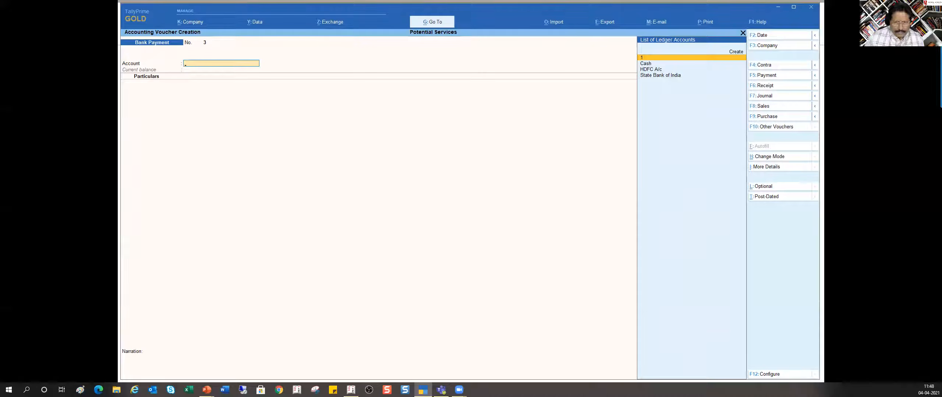
Review the payment entry on the Compound Accounting Entries slide, and check the voucher date of the Bank Payment voucher in TallyPrime
key("alt+Tab")
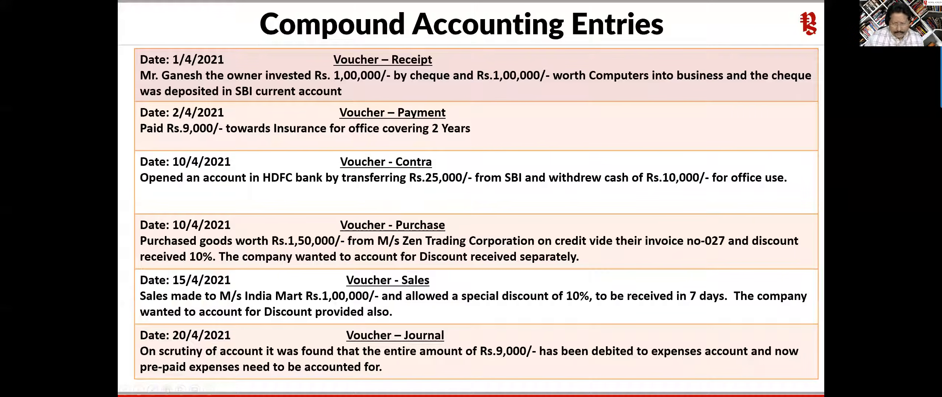
key("alt+Tab")
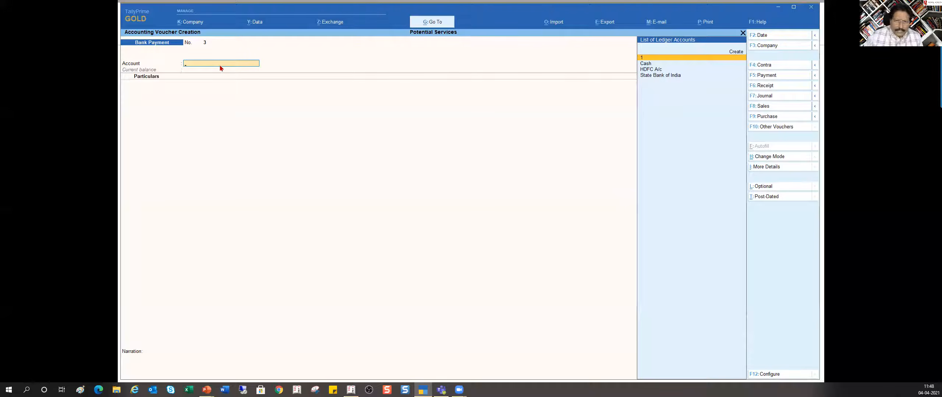
key("alt+Tab")
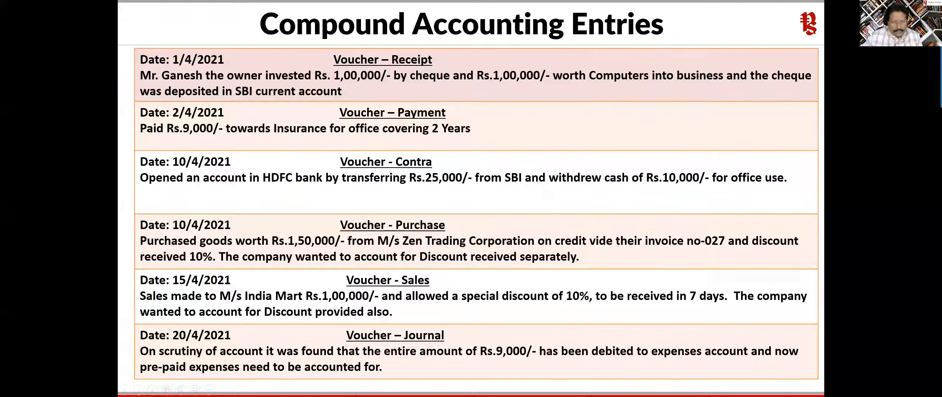
key("Right")
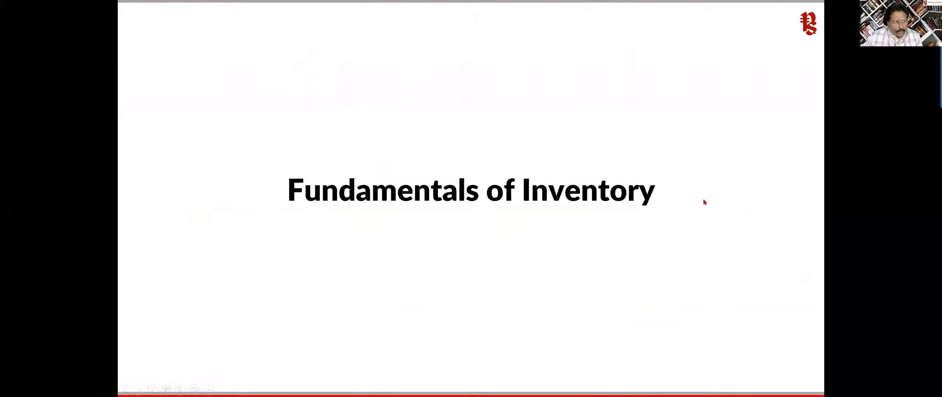
key("Left")
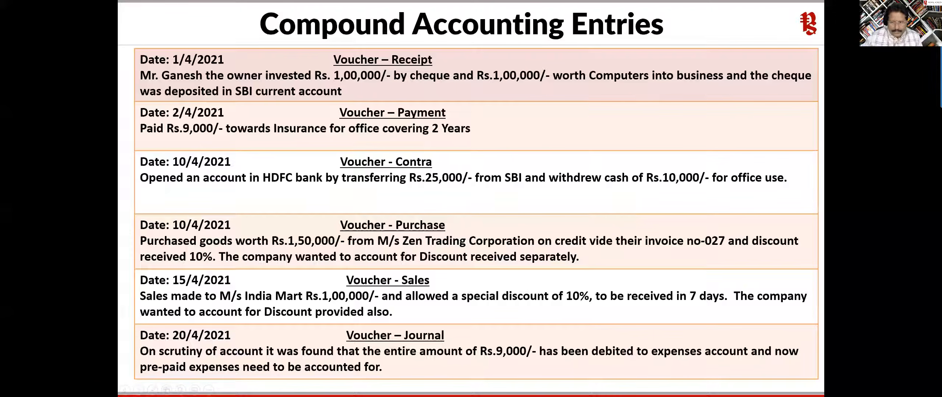
key("alt+Tab")
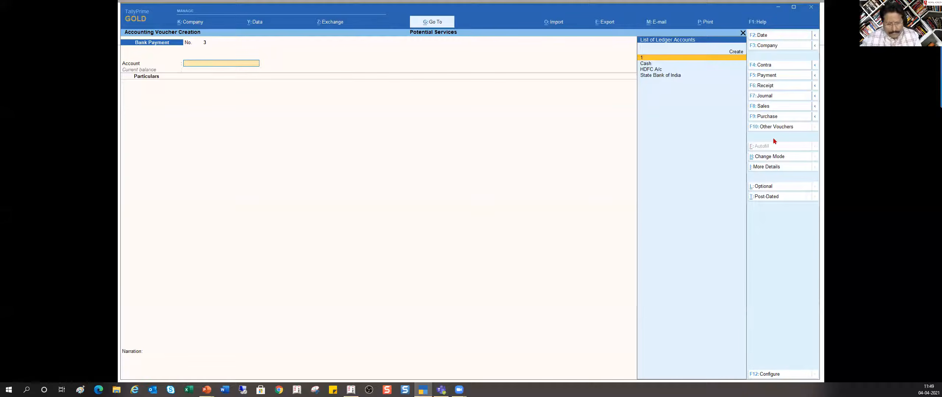
key("F2")
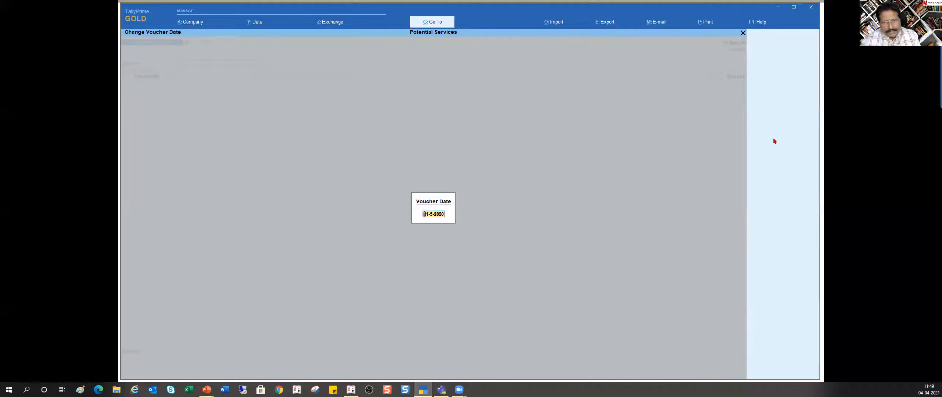
key("Return")
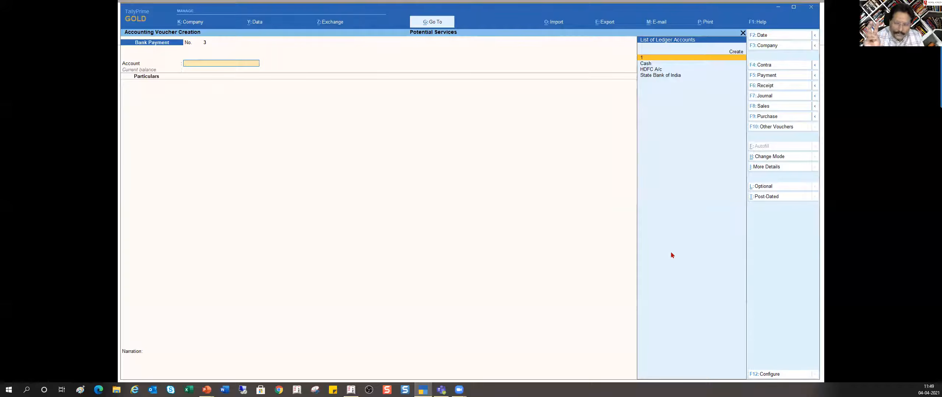
Set "Skip the Date field during voucher creation" to No in the voucher configuration and quit the unsaved Bank Payment voucher
key("F12")
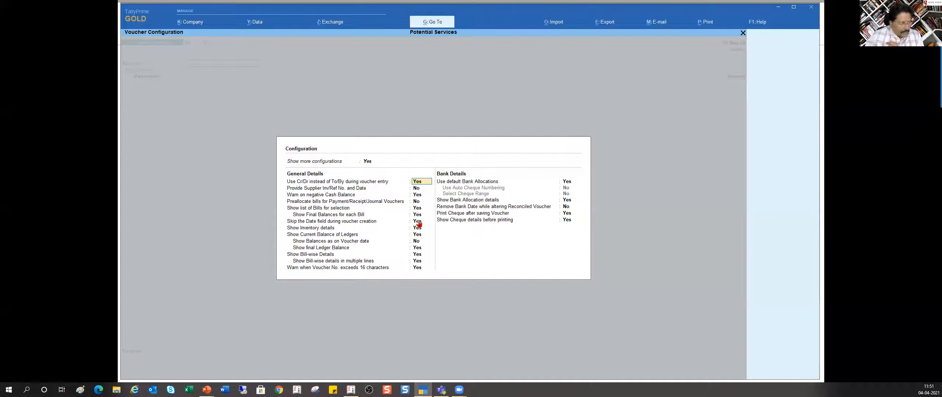
left_click(418, 221)
type("n")
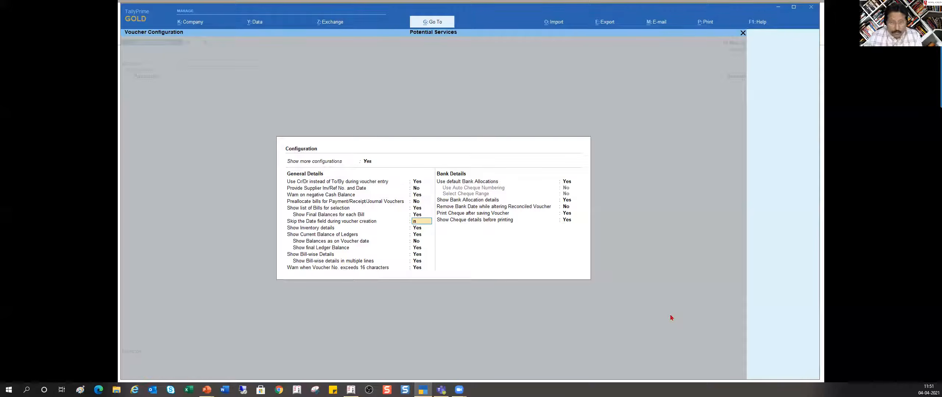
key("Return")
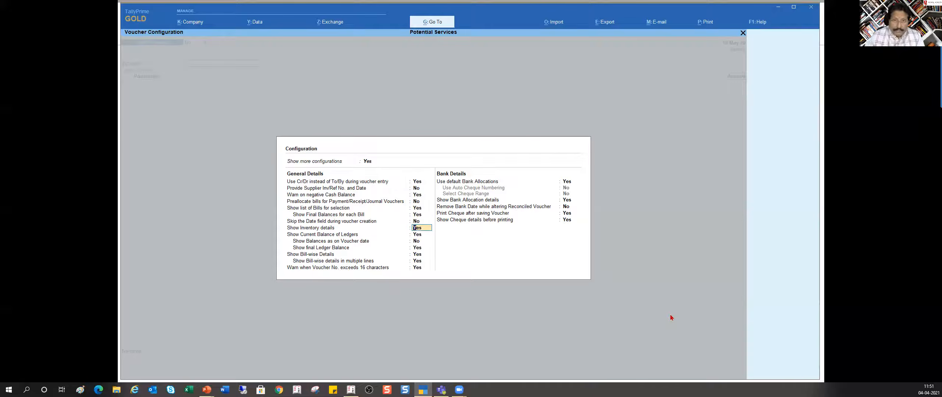
key("ctrl+a")
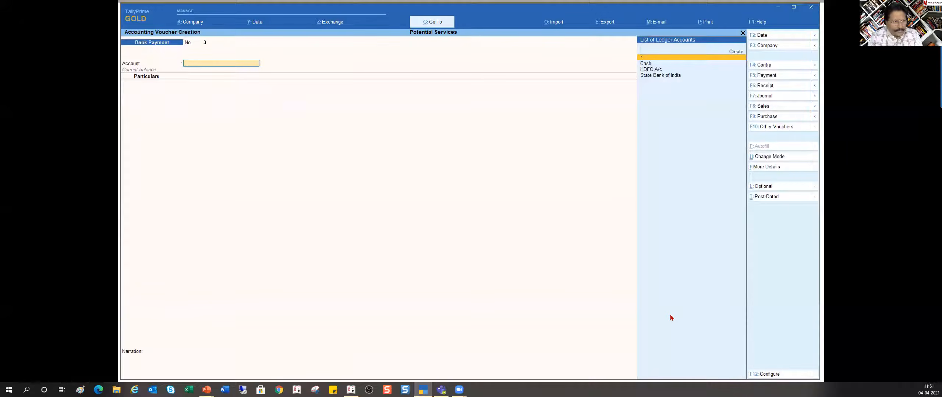
key("Escape")
key("y")
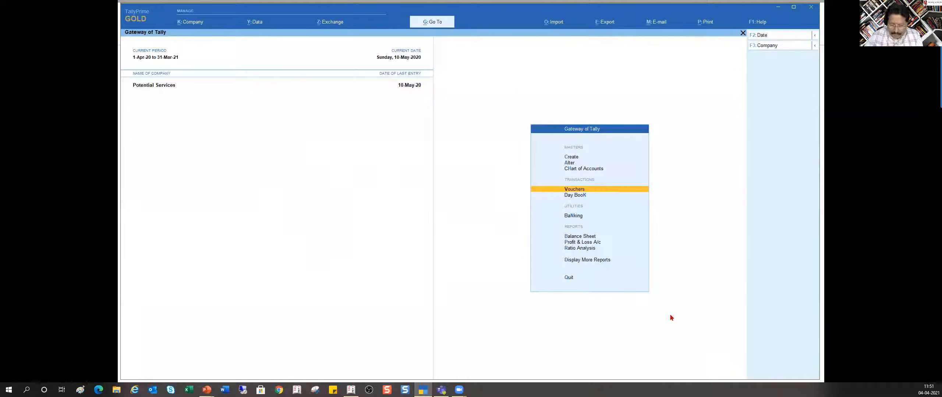
Start a new Bank Payment voucher and review the payment entry on the Compound Accounting Entries slide
key("Return")
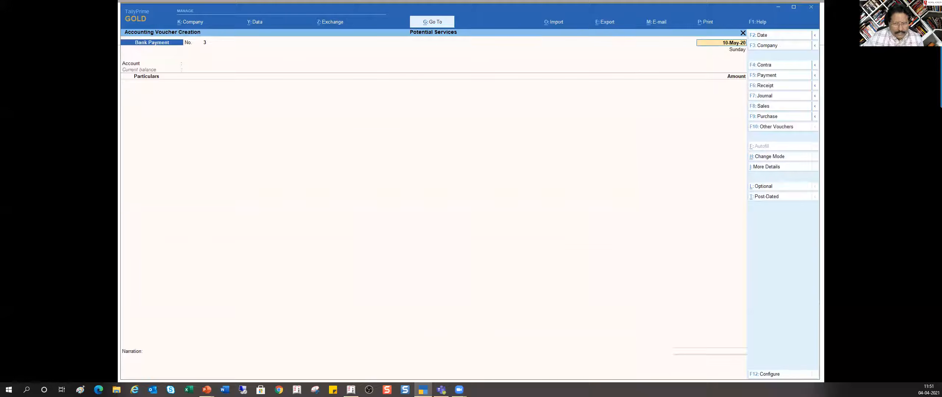
key("alt+Tab")
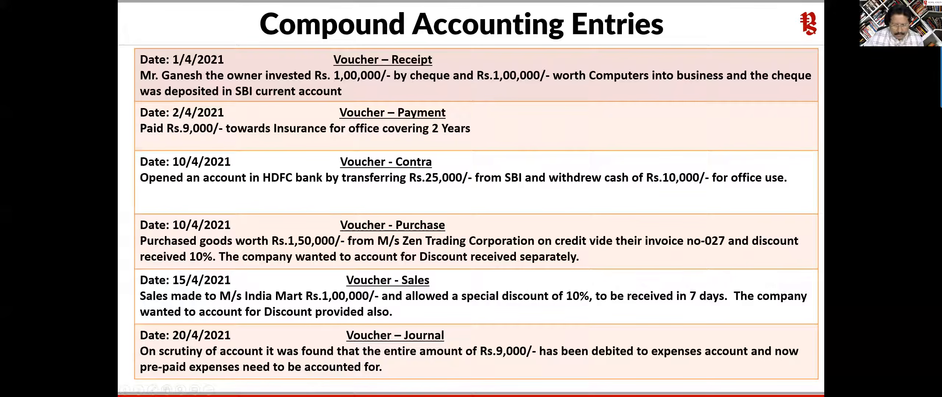
key("alt+Tab")
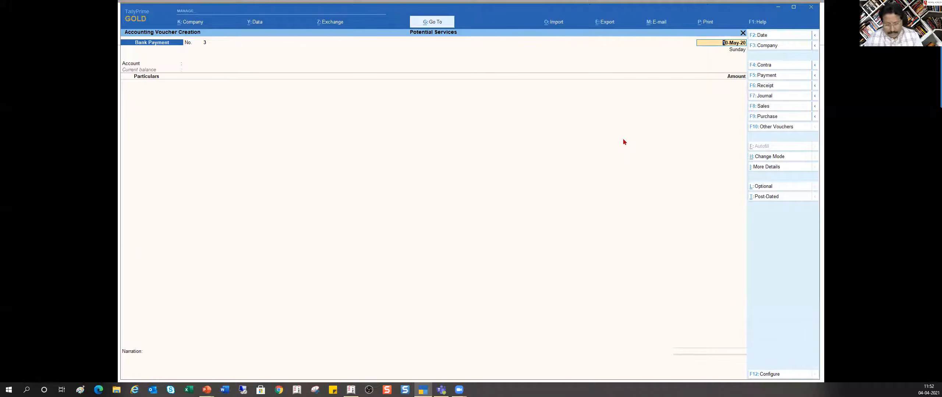
Open the Day Book report from the voucher creation screen
key("alt+g")
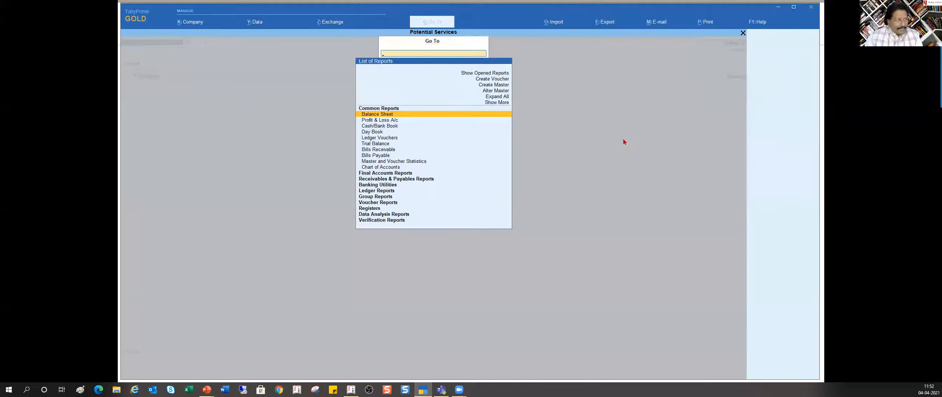
type("day")
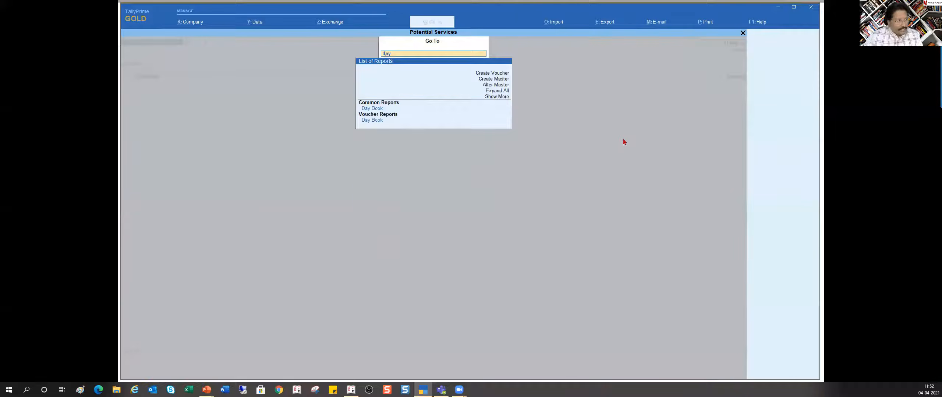
key("Return")
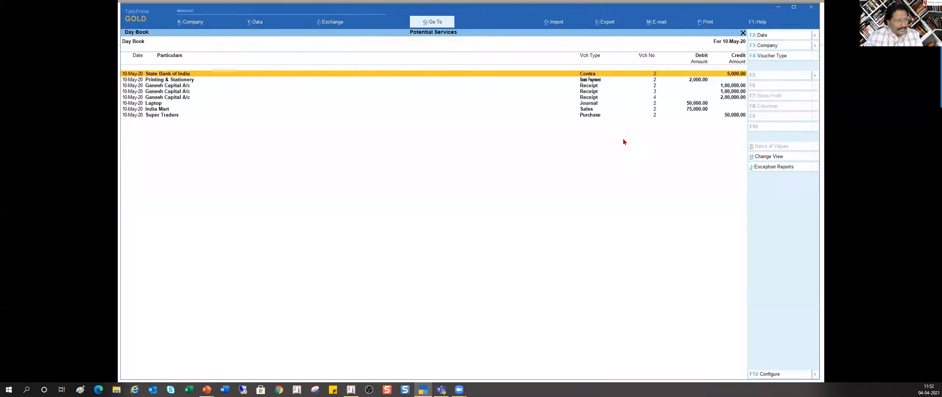
Change the date of the 2,00,000 capital account Receipt voucher in the Day Book to 1-4 and save it
key("Down")
key("Down")
key("Down")
key("Down")
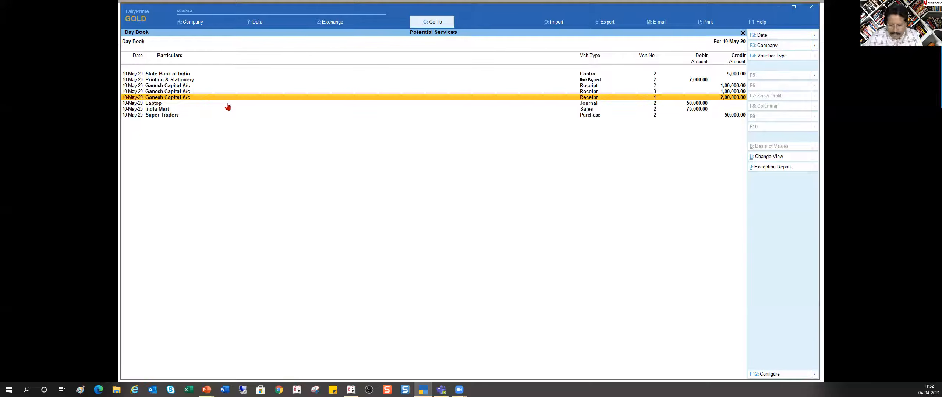
key("Return")
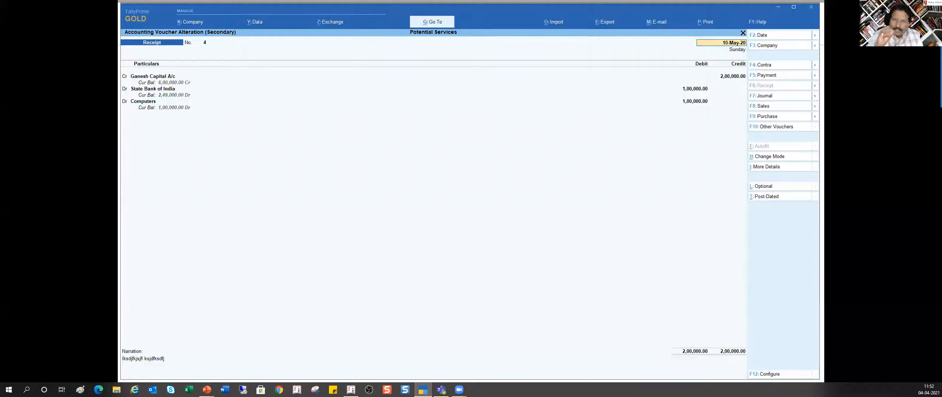
type("1-4")
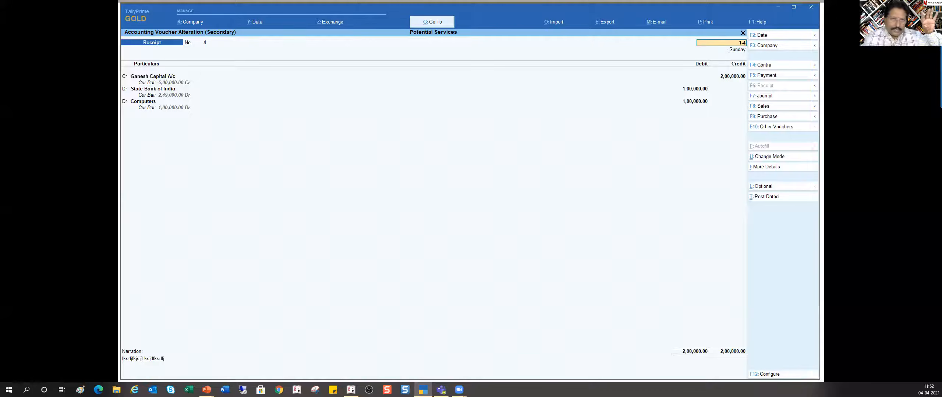
key("Return")
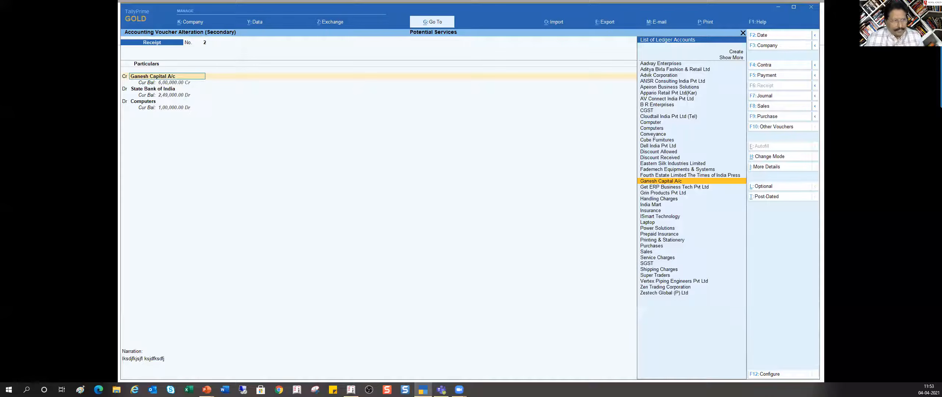
key("ctrl+a")
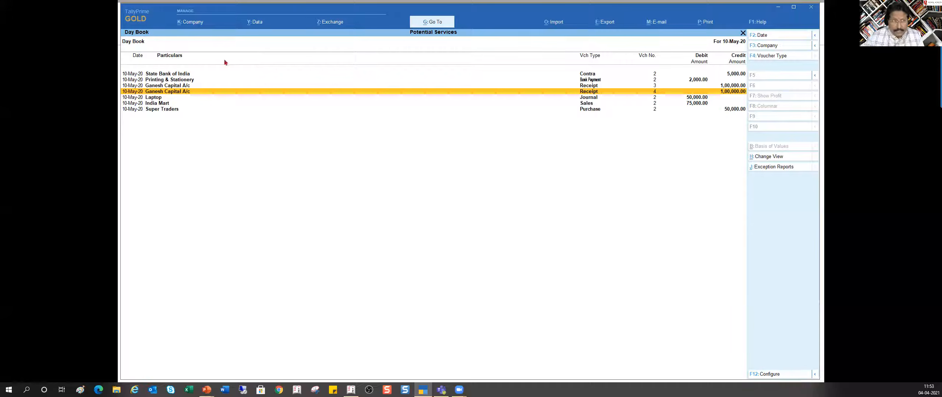
Set the Day Book date to 1.4 and delete the second capital account Receipt voucher of 2,00,000
left_click(764, 36)
type("1.4")
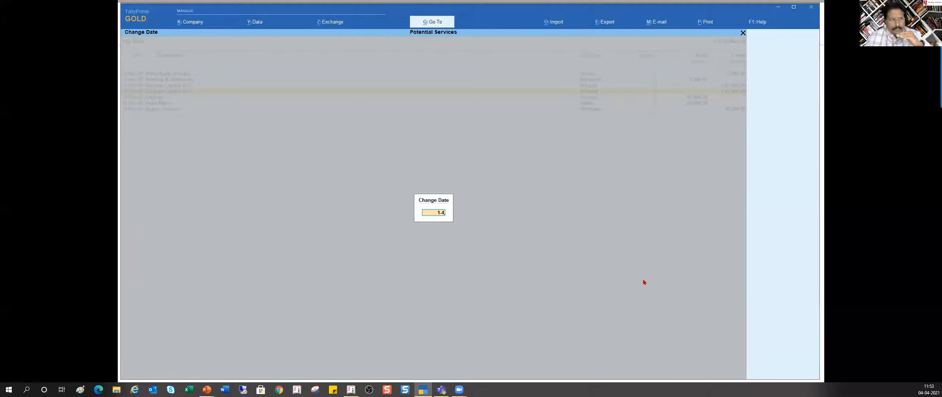
key("Return")
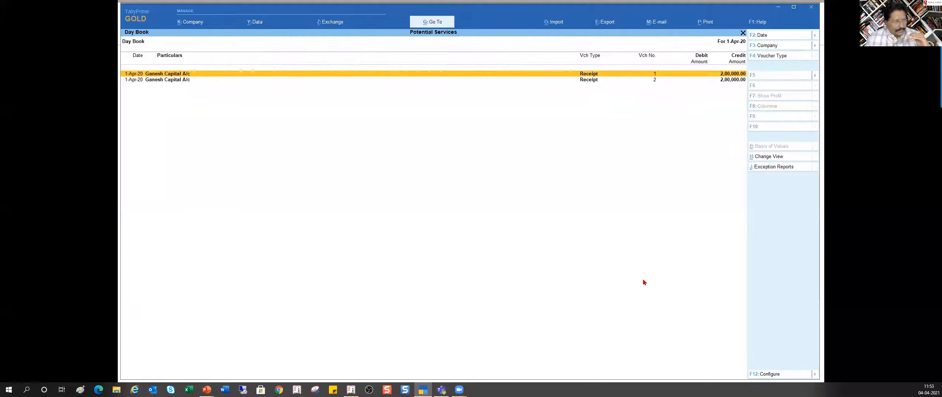
key("Down")
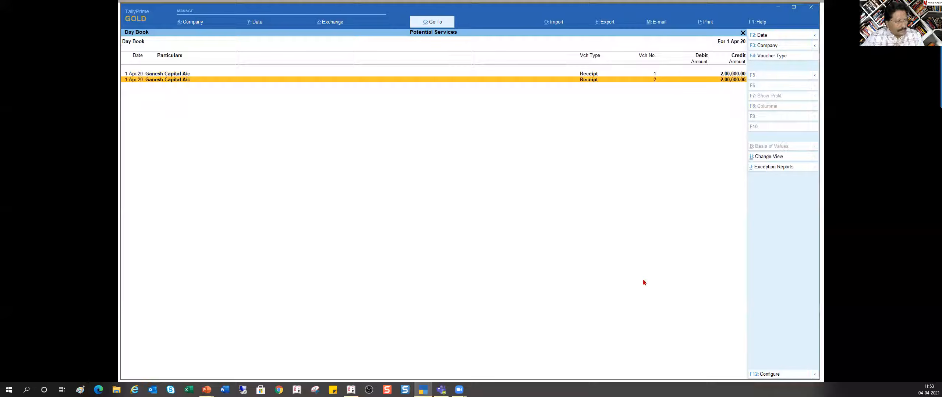
key("Return")
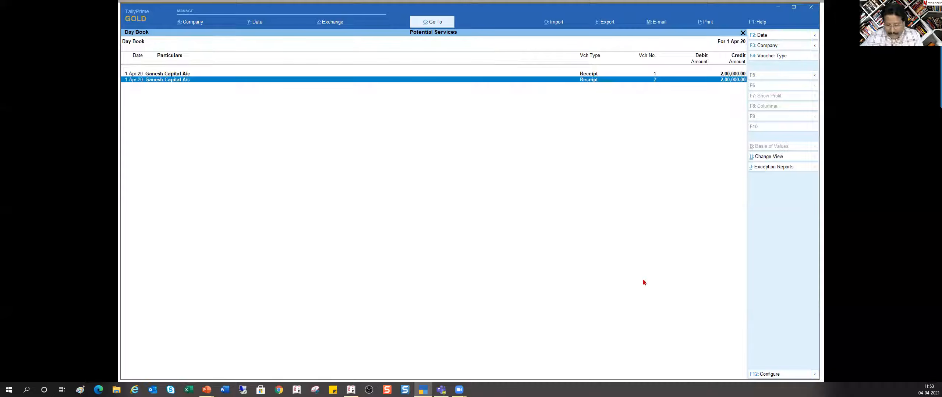
key("alt+d")
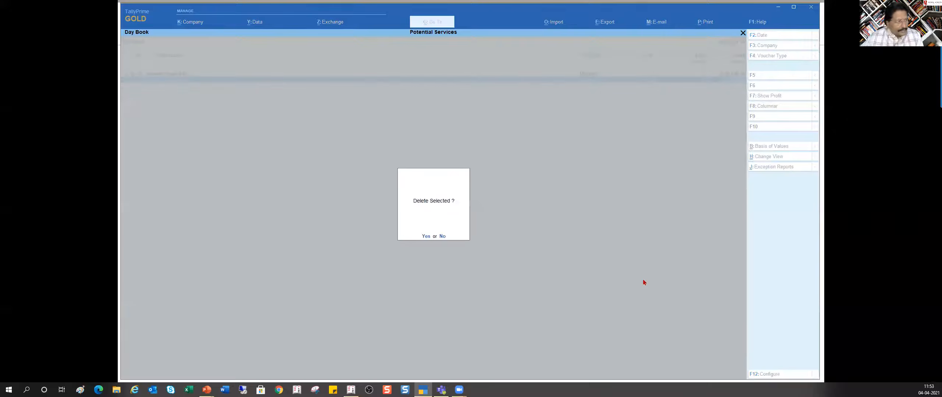
key("y")
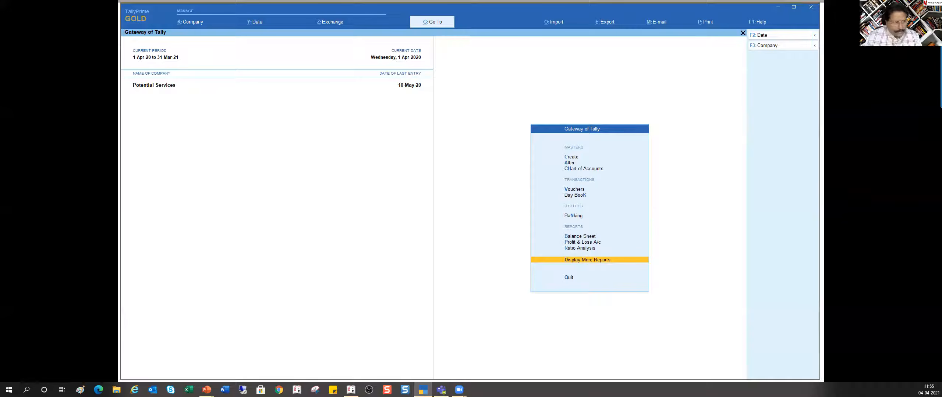
Start a new voucher and change it to the Bank Payment voucher type
left_click(585, 189)
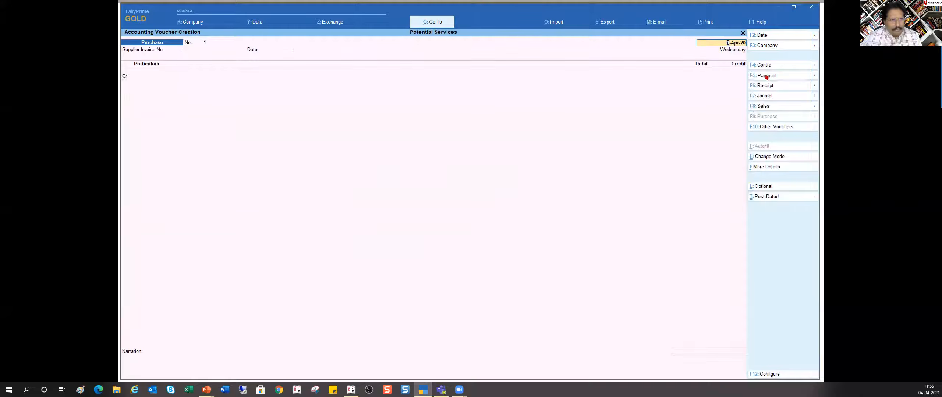
left_click(767, 75)
key("Up")
key("Up")
key("Return")
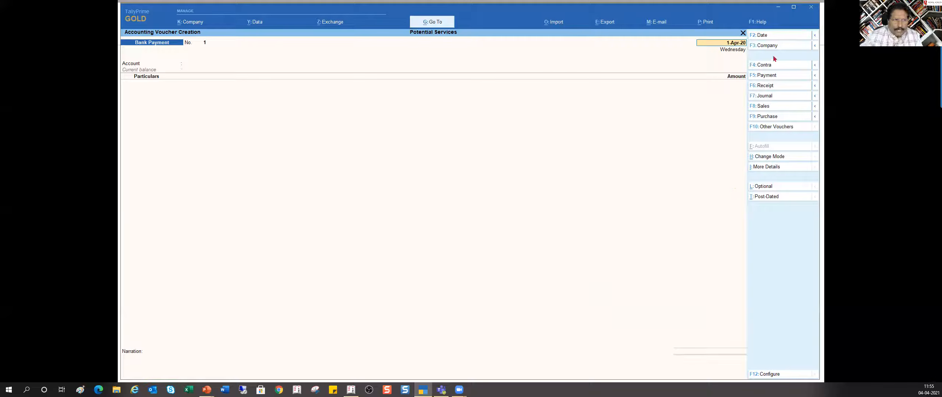
Set the date of the Bank Payment voucher to 2-4-2020
left_click(761, 36)
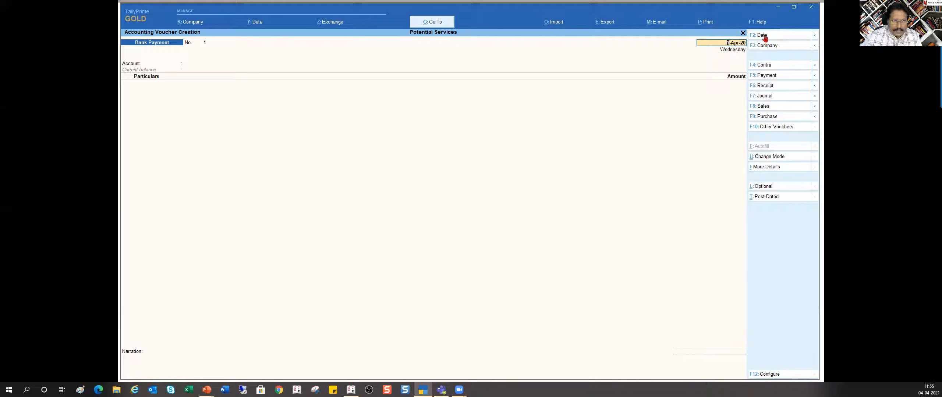
left_click(762, 37)
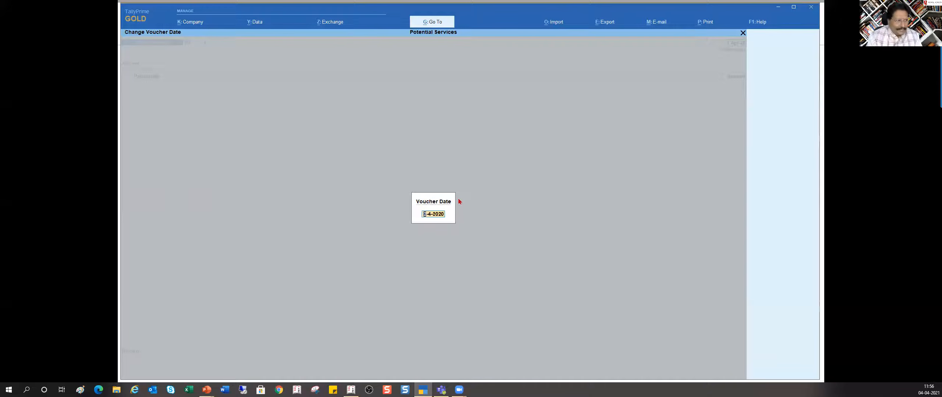
key("Return")
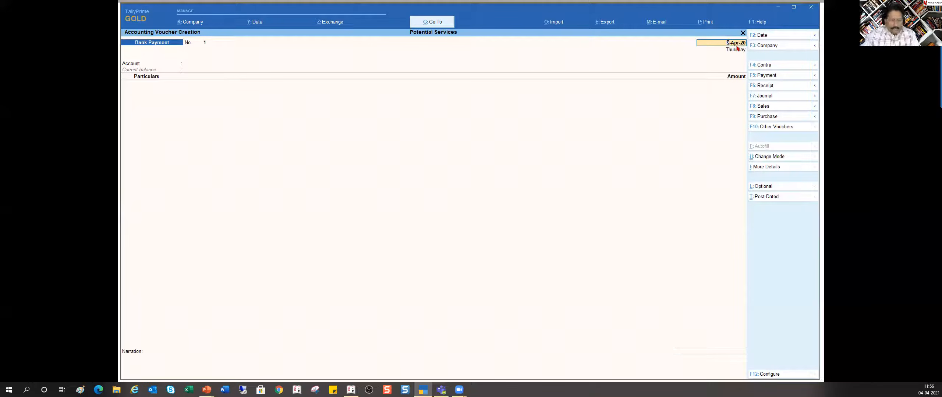
key("Return")
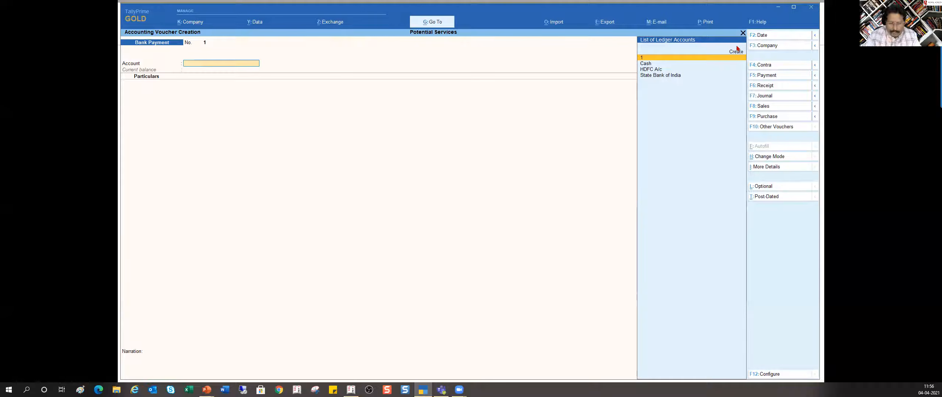
Record a payment of 9,000 to Insurance from State Bank of India, add a placeholder narration and save the voucher
type("s")
key("Return")
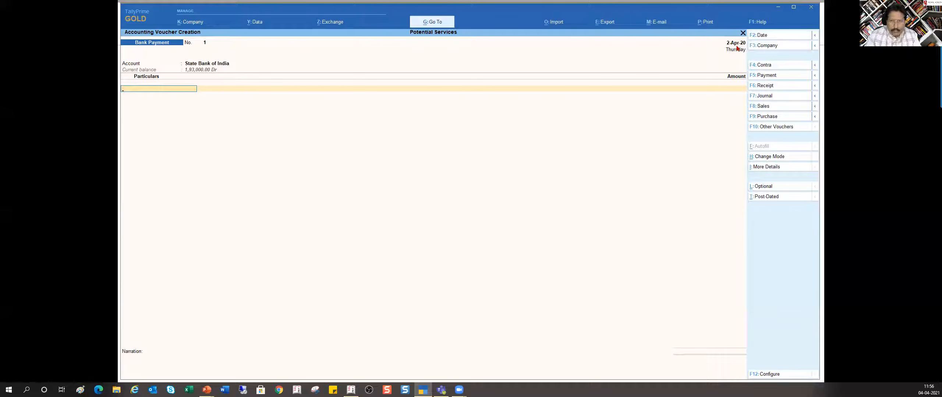
type("Ins")
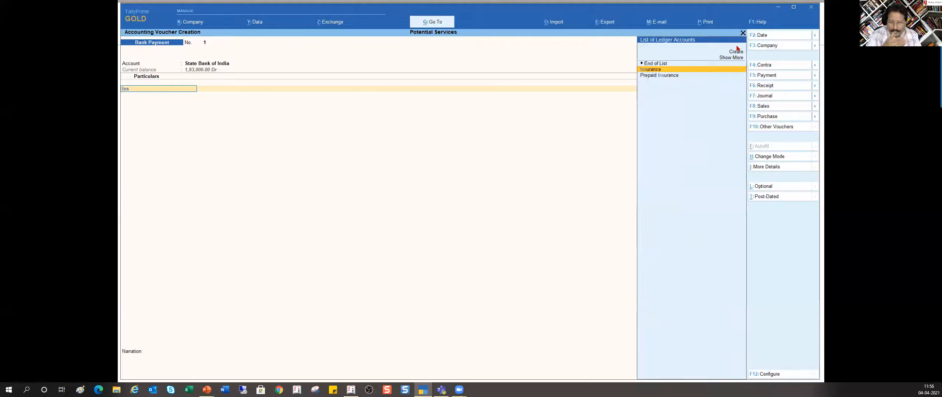
key("Return")
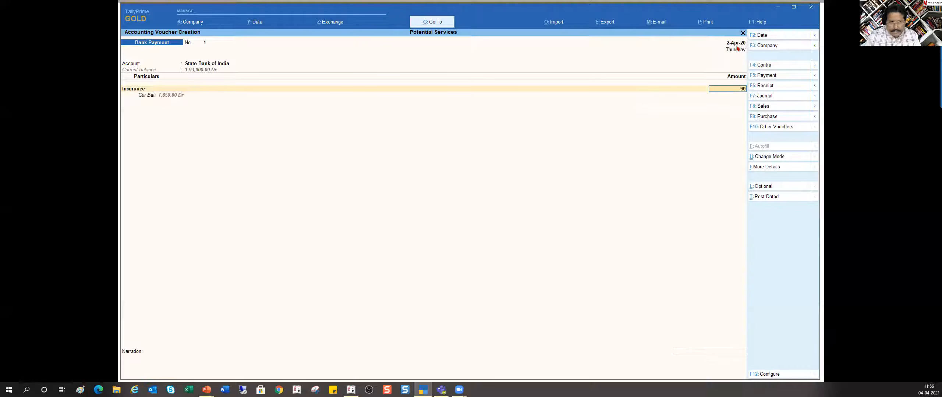
key("Return")
key("Return")
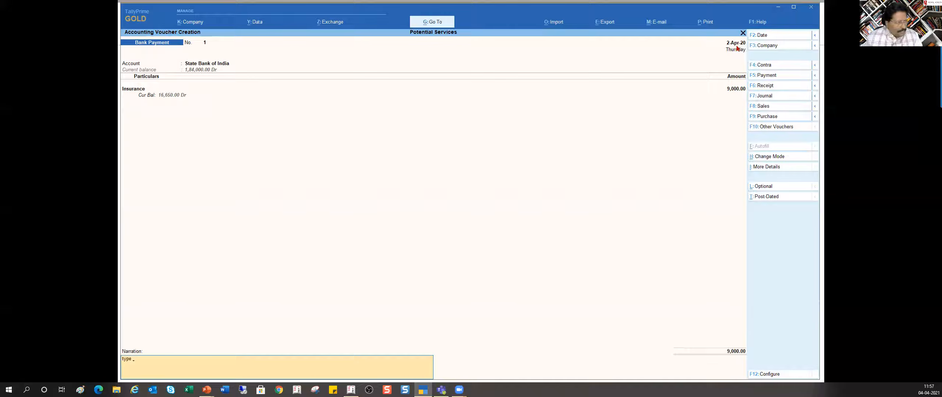
key("Return")
key("Return")
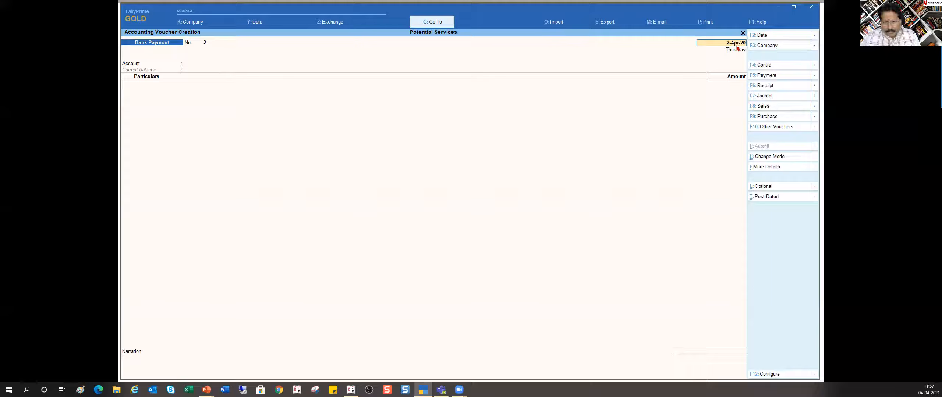
Check the Contra entry on the Compound Accounting Entries slide, and start a Contra voucher dated 10-Apr-20 in TallyPrime
key("alt+Tab")
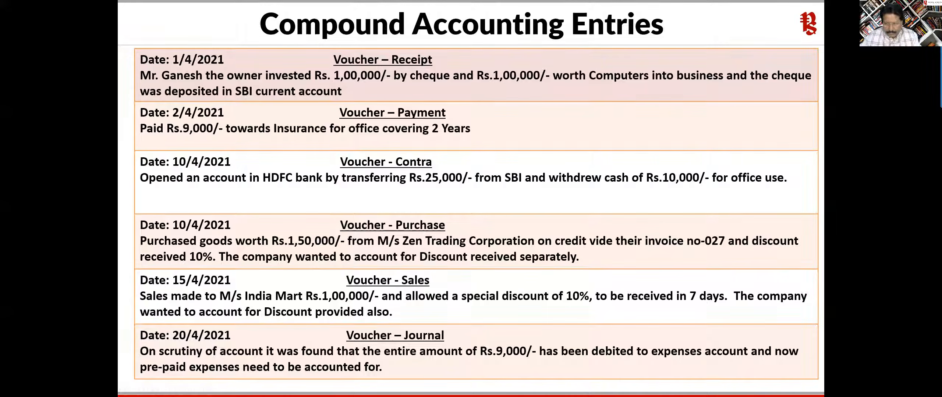
key("alt+Tab")
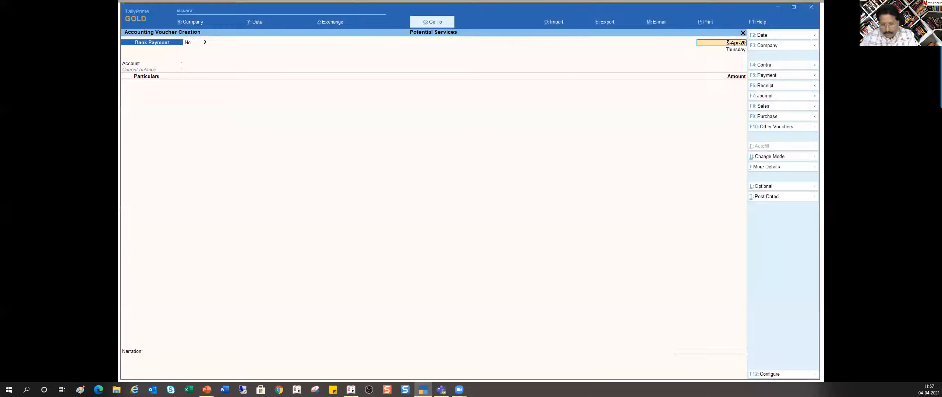
key("F4")
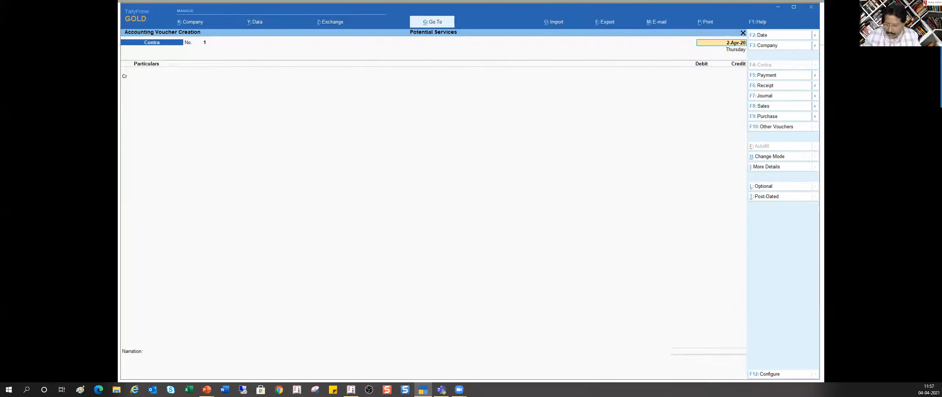
type("10")
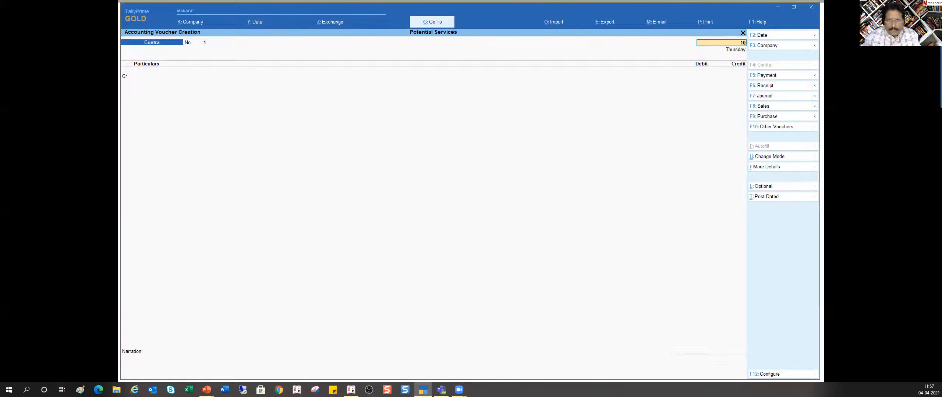
key("Return")
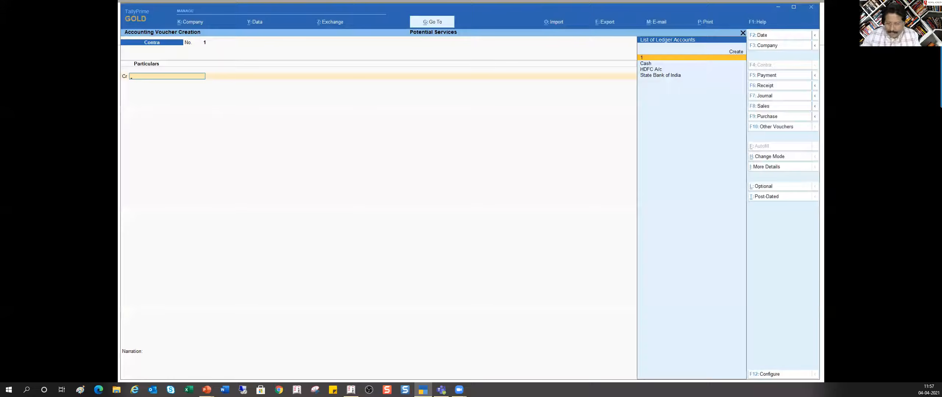
key("BackSpace")
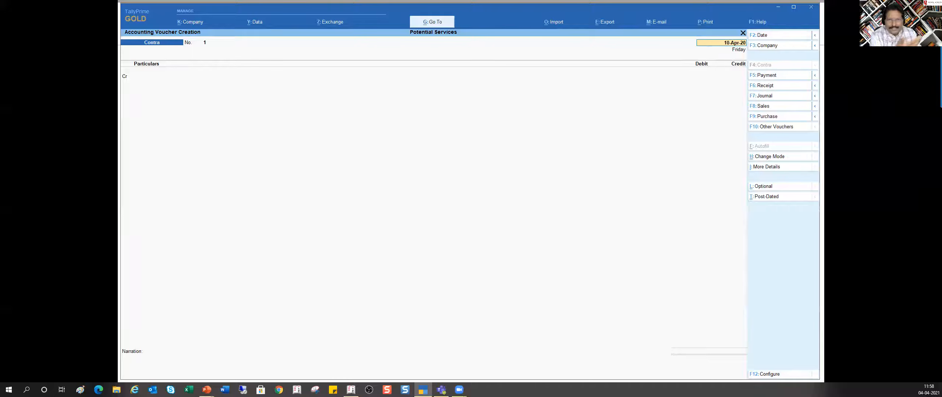
key("Return")
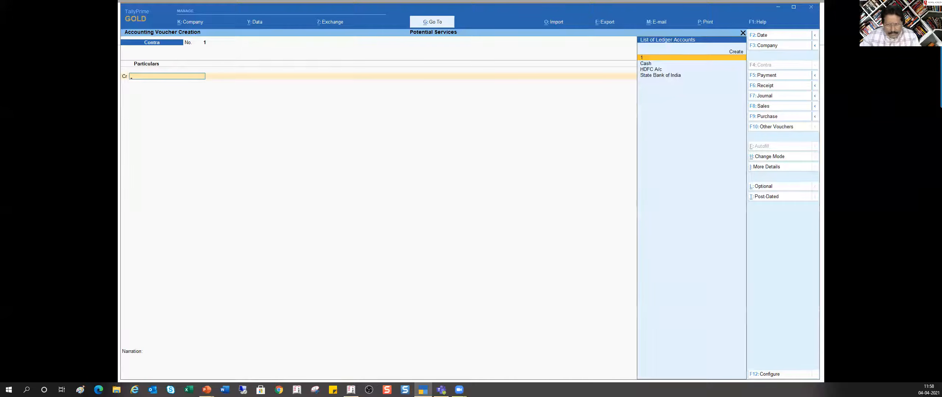
Review the Contra entry on the Compound Accounting Entries slide and select State Bank of India as the credit ledger in the TallyPrime voucher
key("alt+Tab")
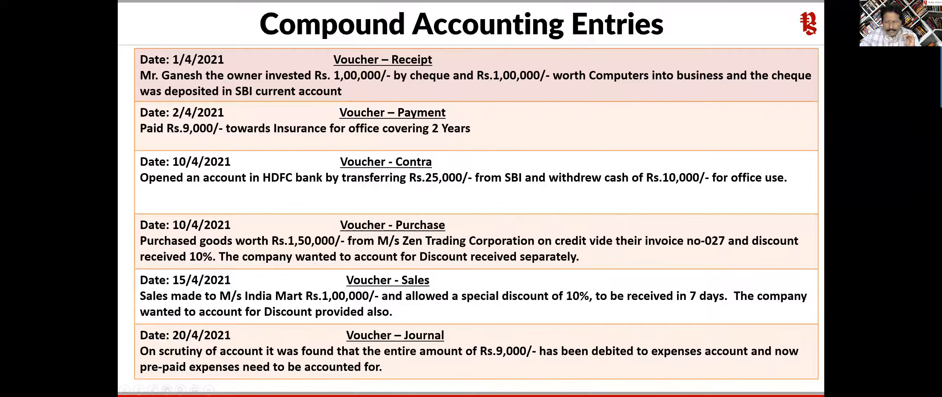
key("alt+Tab")
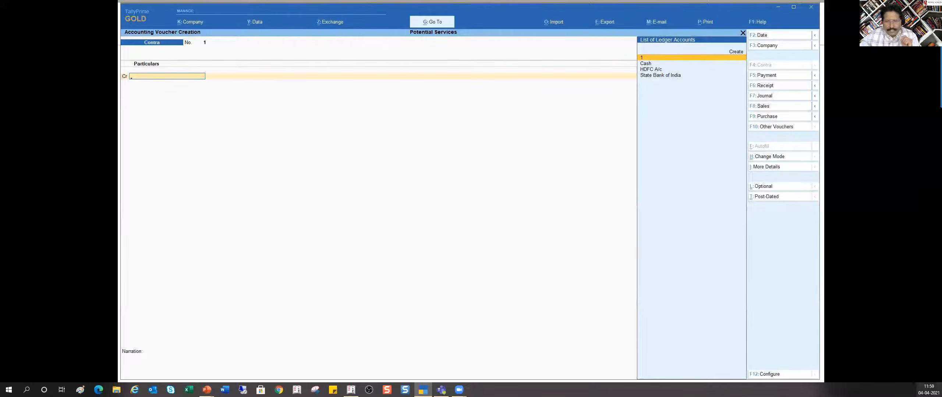
key("alt+Tab")
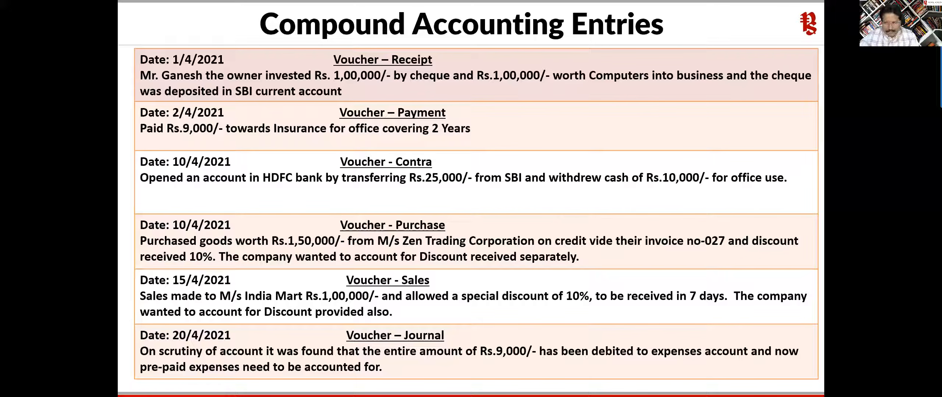
key("alt+Tab")
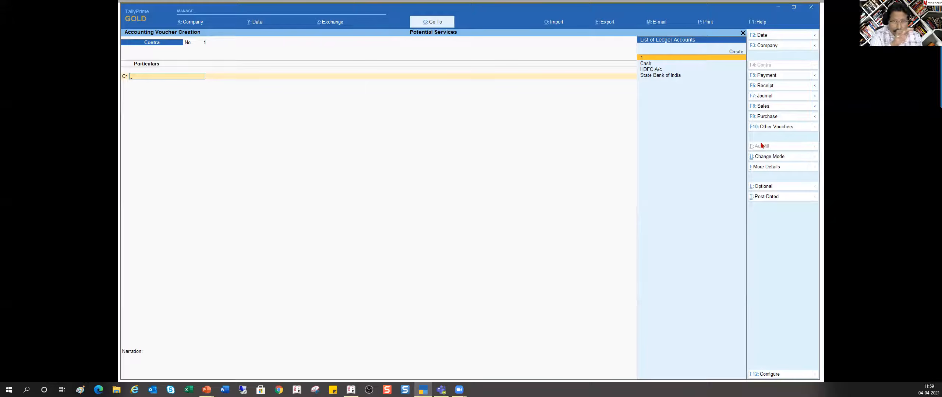
type("s")
key("Return")
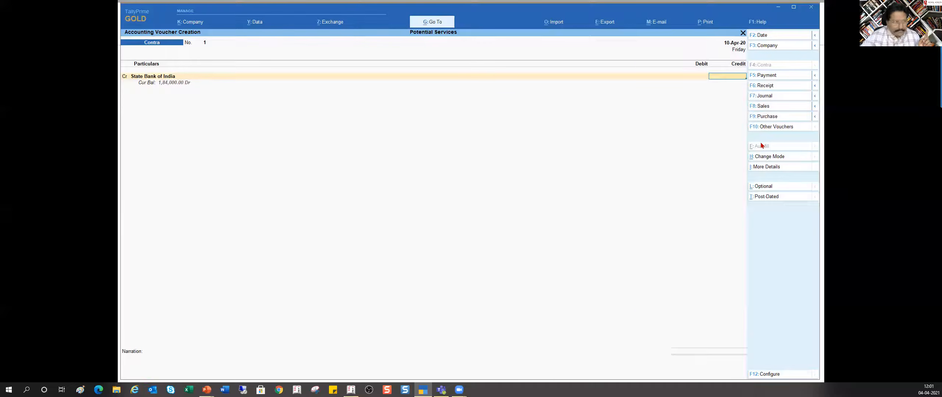
key("BackSpace")
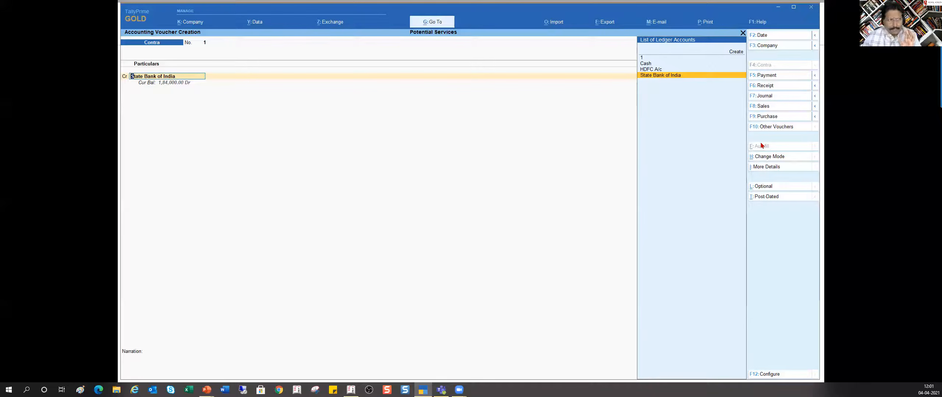
key("Return")
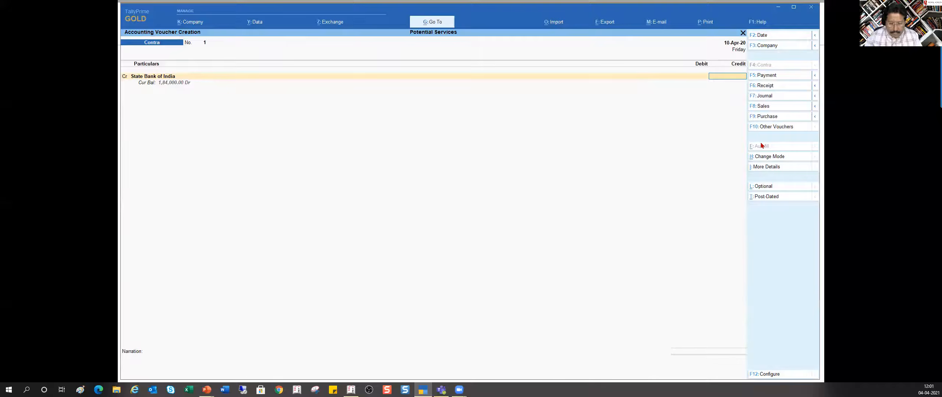
Calculate 25000+10000 with the built-in calculator, credit State Bank of India with 35,000 and add HDFC A/c as the debit ledger
key("ctrl+n")
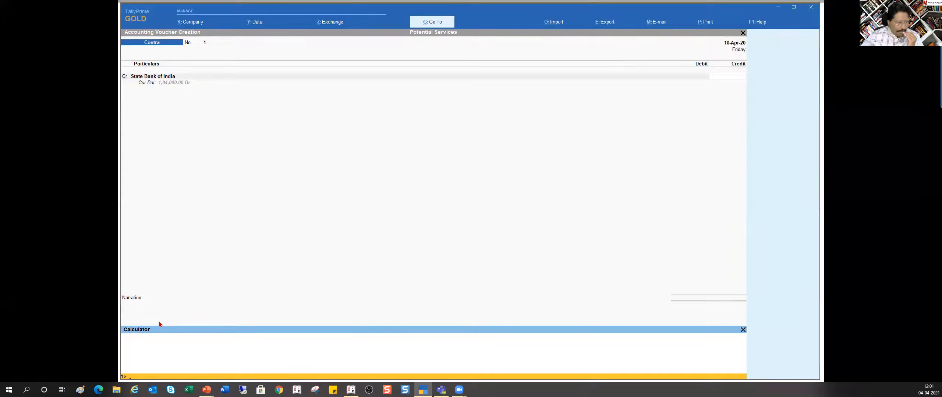
type("000+10000")
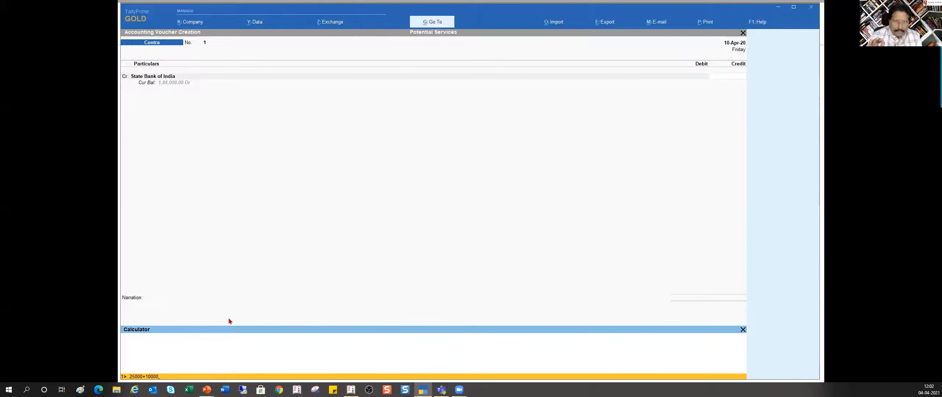
key("Return")
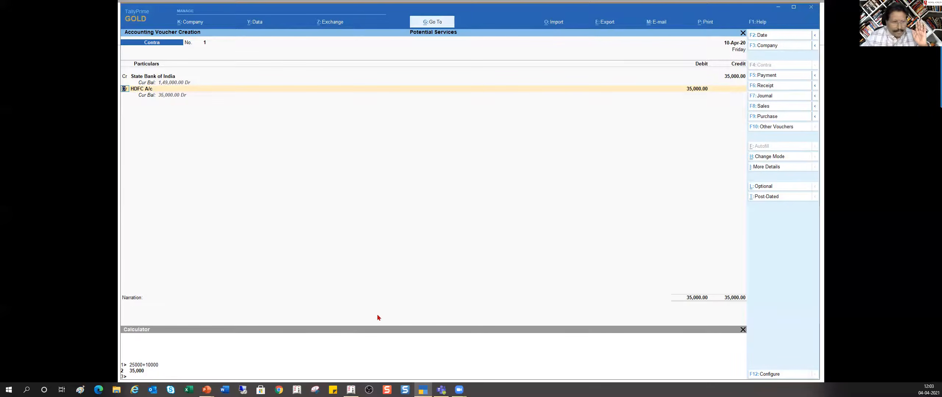
left_click(743, 330)
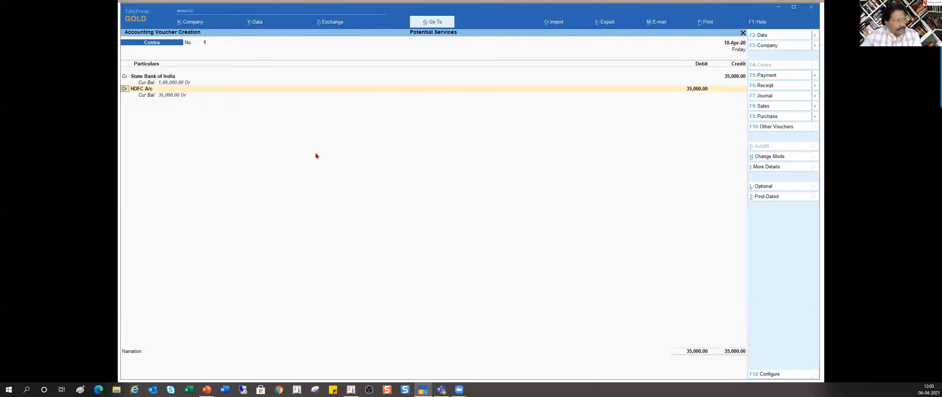
Set the HDFC A/c debit amount to 25,000 in the Contra voucher
key("Return")
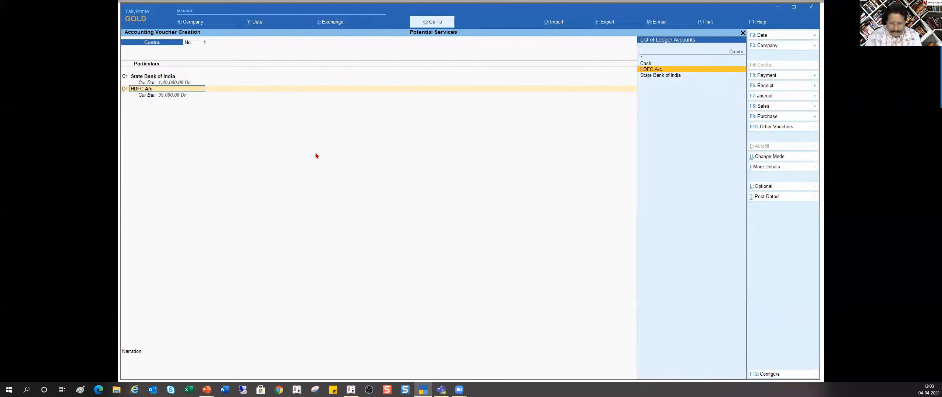
key("Return")
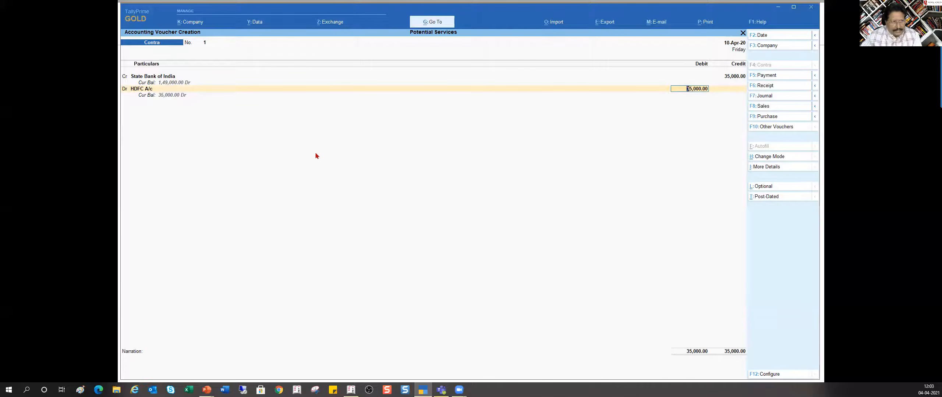
type("25000")
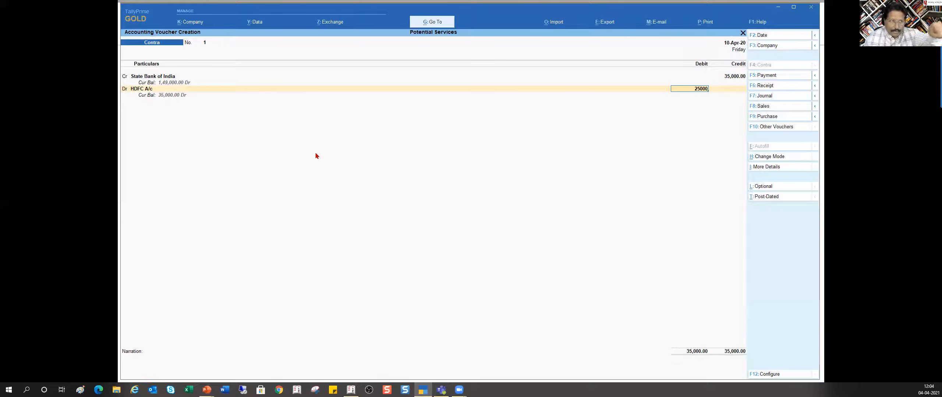
key("Return")
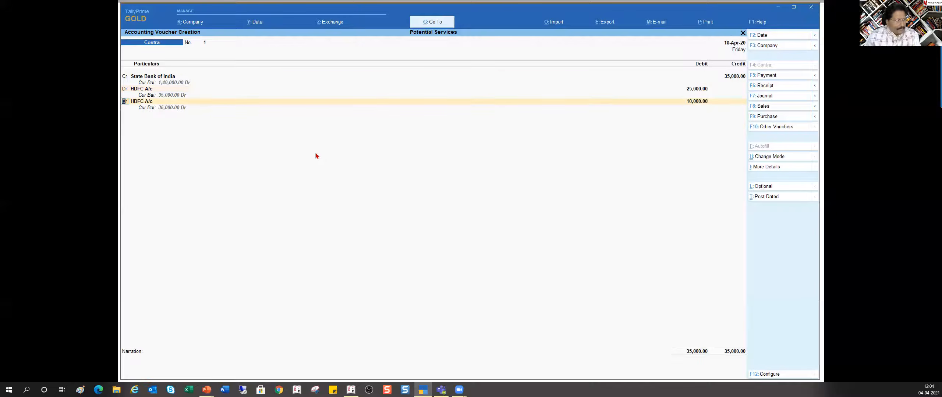
Debit the remaining 10,000 to Cash instead of HDFC A/c, enter the narration "type" and save the Contra voucher
key("Return")
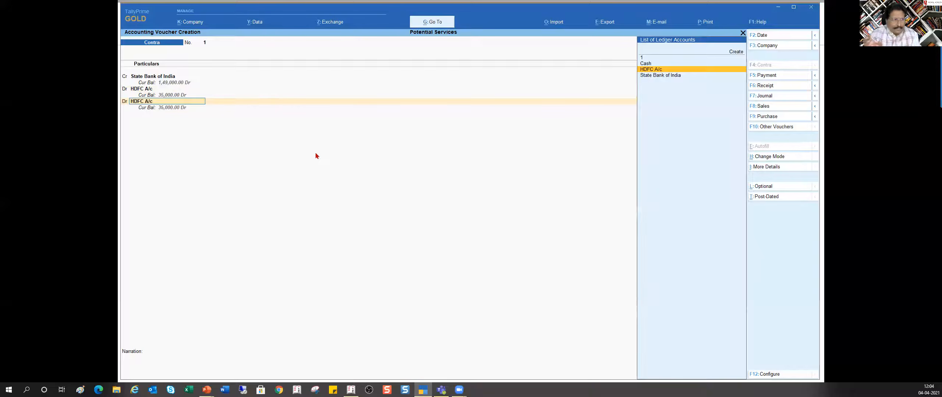
key("Up")
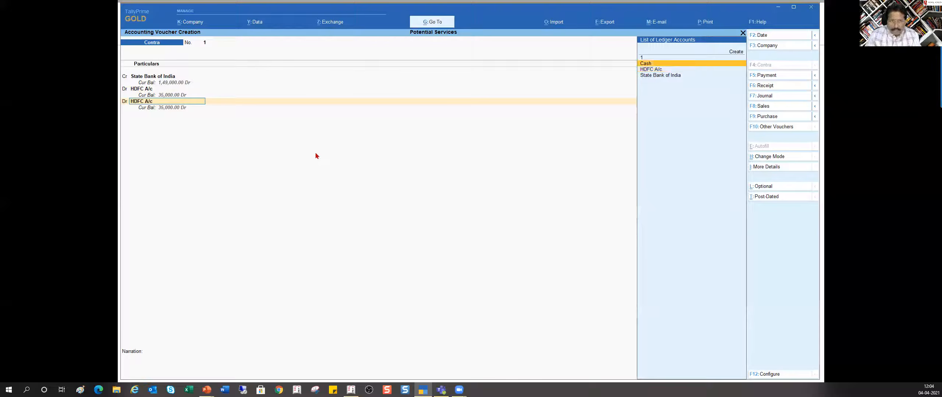
key("Return")
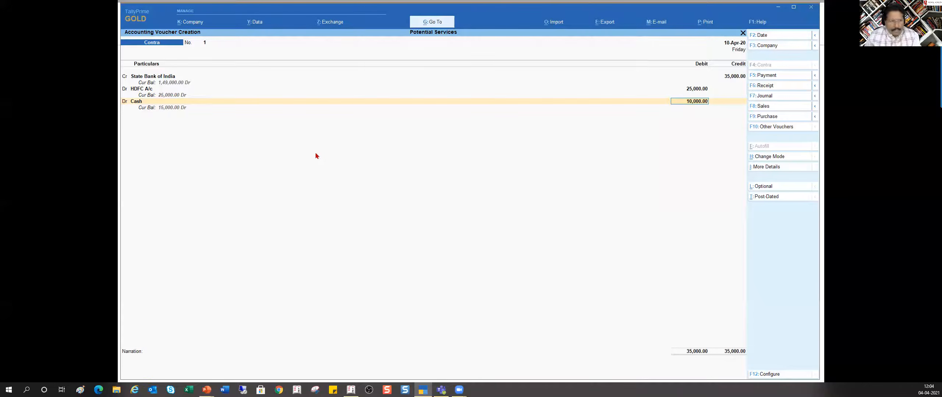
key("Return")
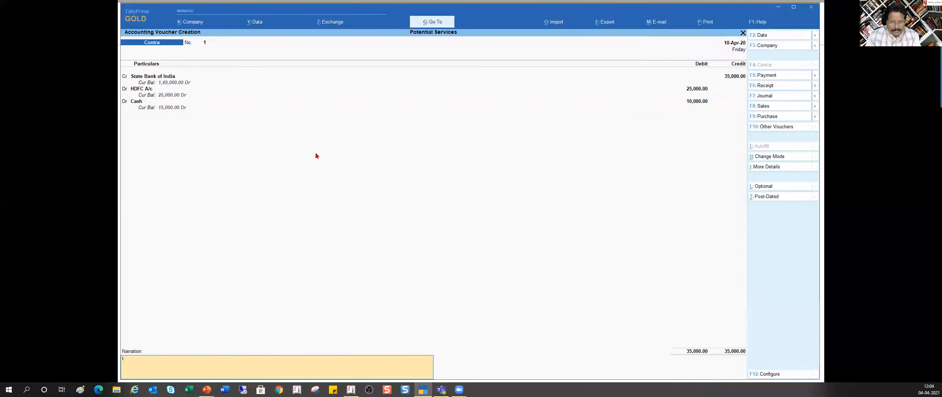
key("Return")
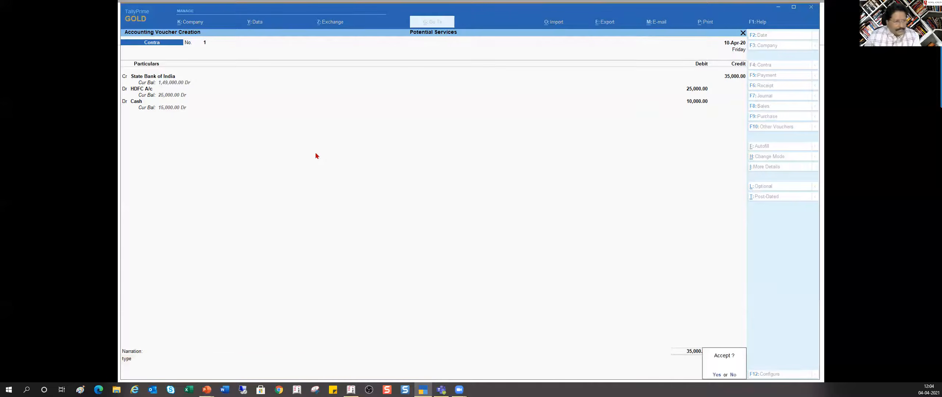
key("Return")
Start a Purchase voucher in As Voucher mode and credit Zen Trading Corporation, following the Purchase entry on the slide
type("2")
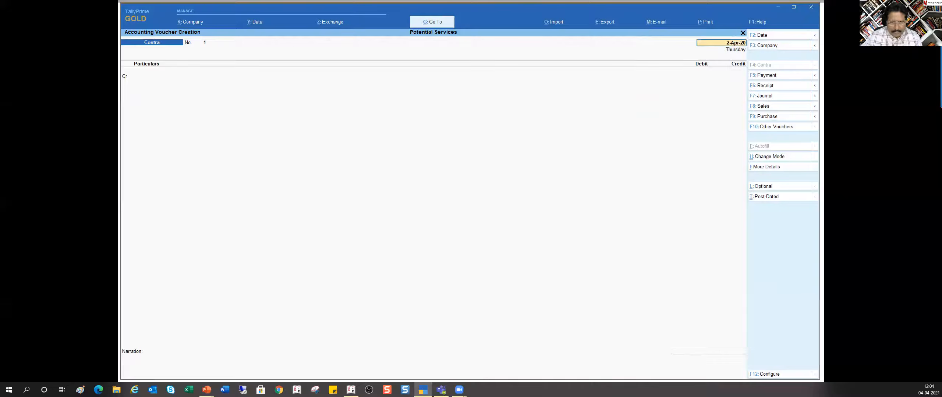
key("alt+Tab")
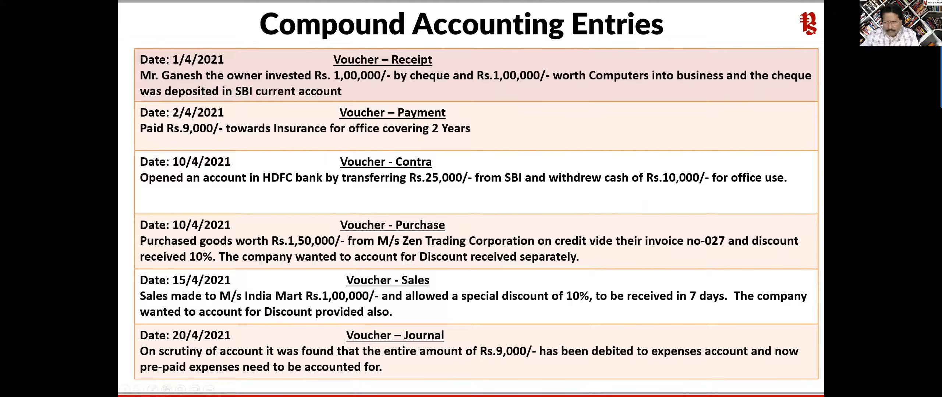
key("alt+Tab")
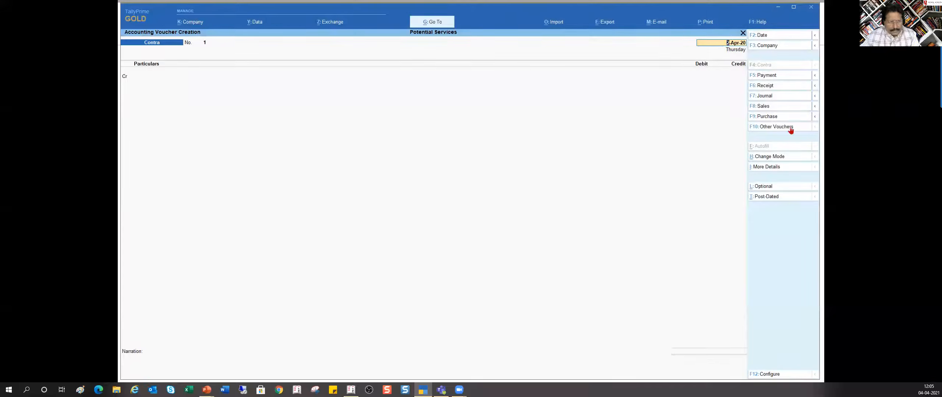
left_click(775, 117)
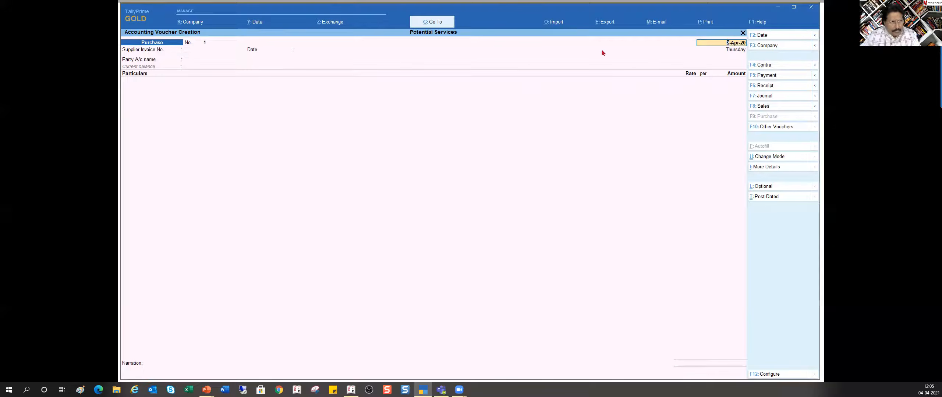
left_click(773, 158)
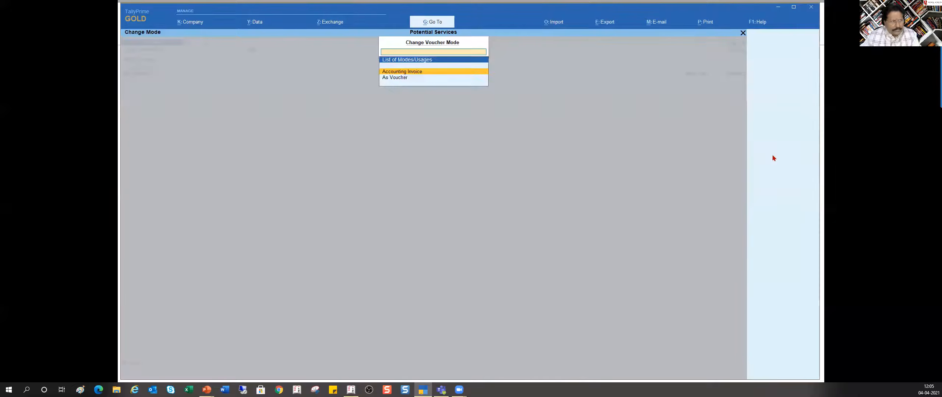
left_click(401, 79)
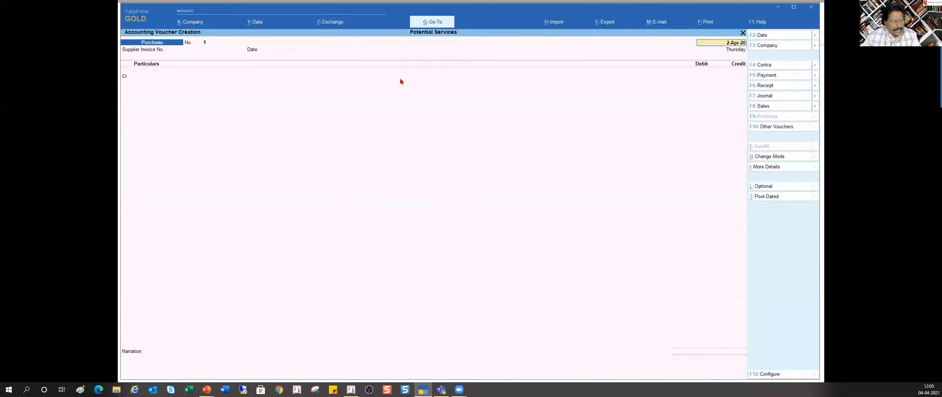
left_click(146, 76)
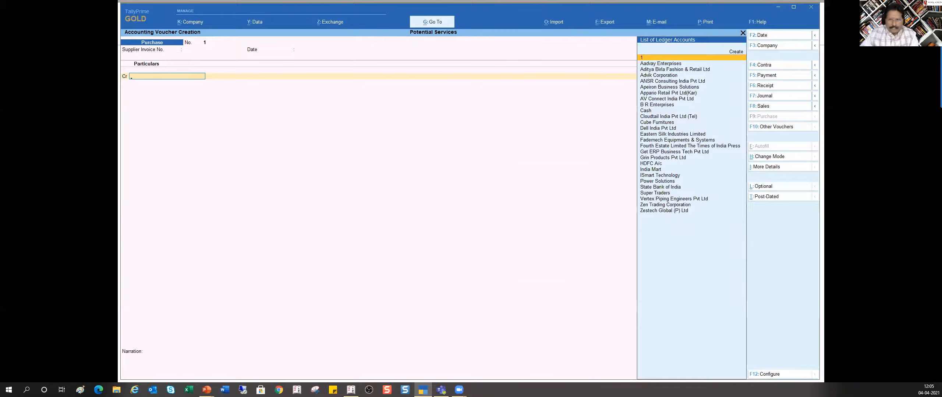
key("alt+Tab")
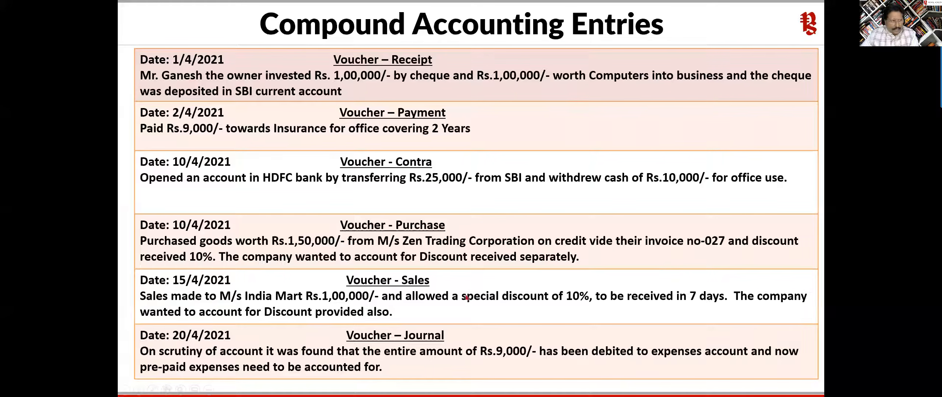
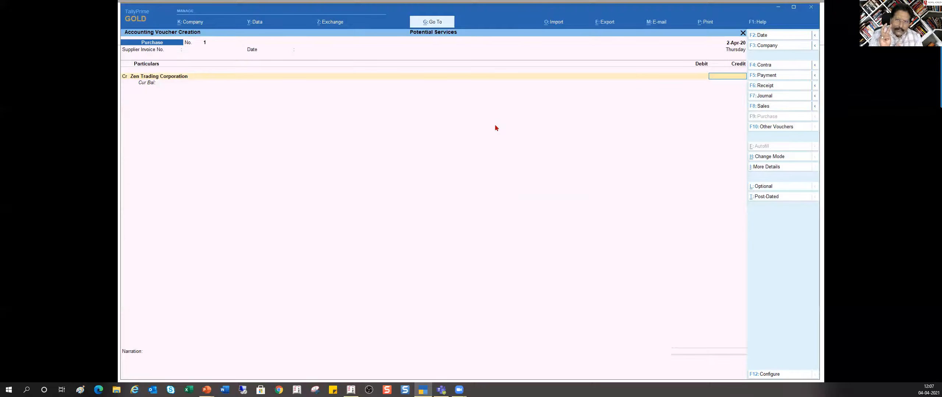
Set Provide Supplier details and Provide Receipt, Order, and Import details to No in the voucher configuration, and return to the party ledger
key("F12")
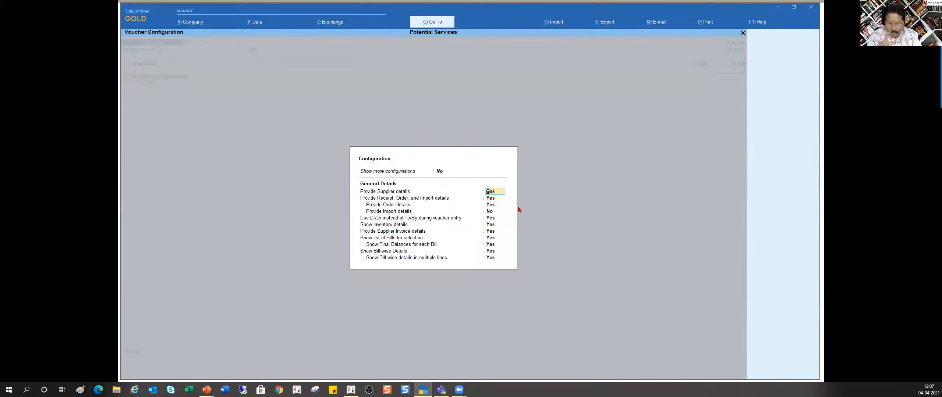
key("n")
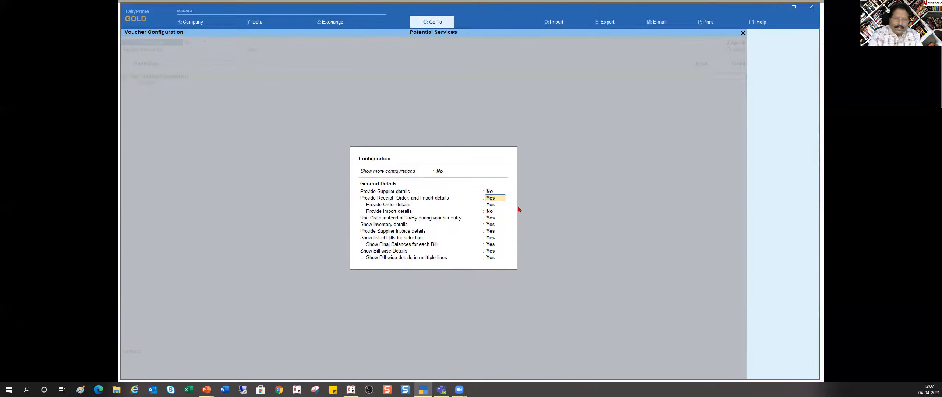
type("n")
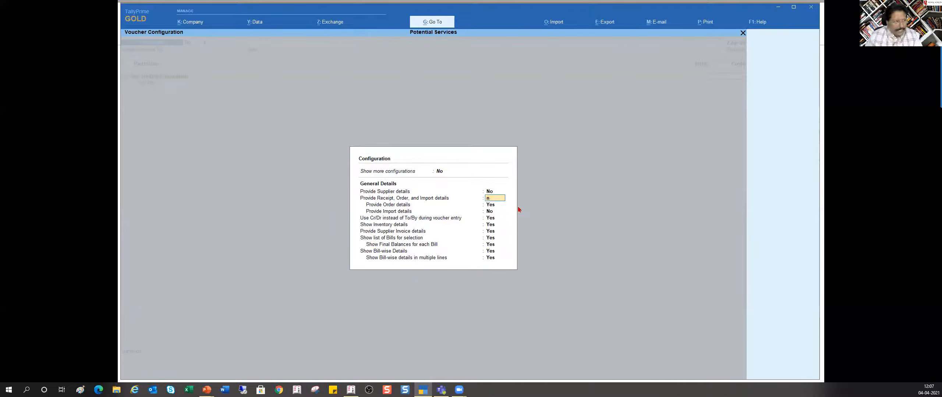
key("ctrl")
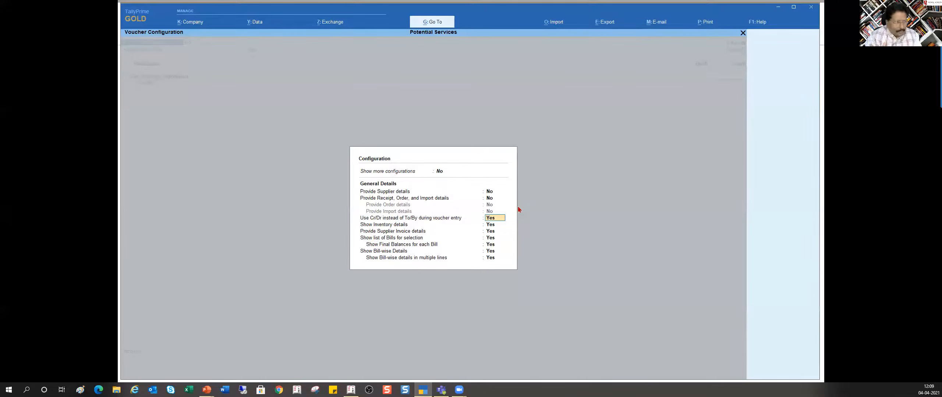
key("ctrl+a")
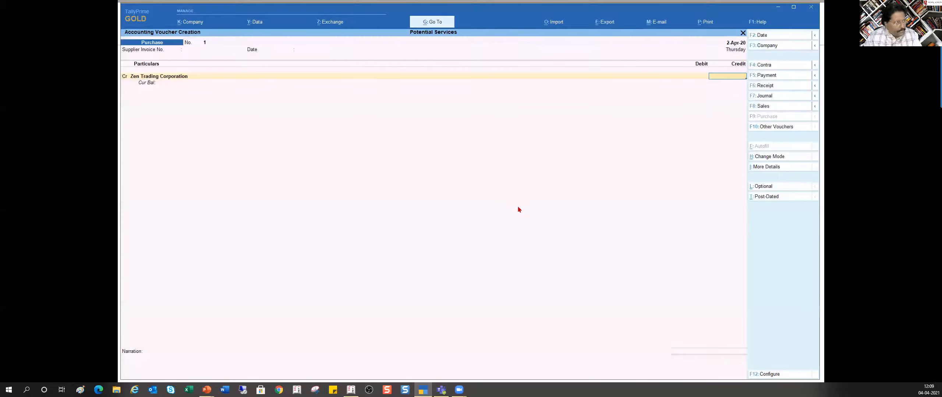
key("BackSpace")
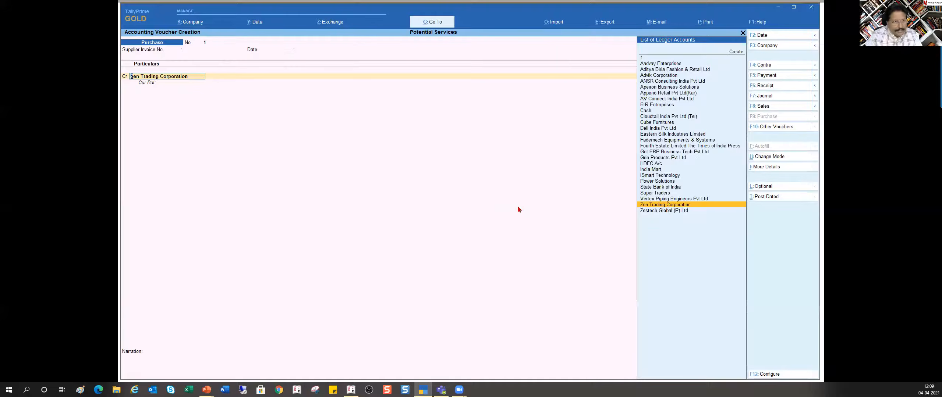
Credit Zen Trading Corporation with 1,35,000 and debit Purchases with 1,50,000 in the Purchase voucher
key("Return")
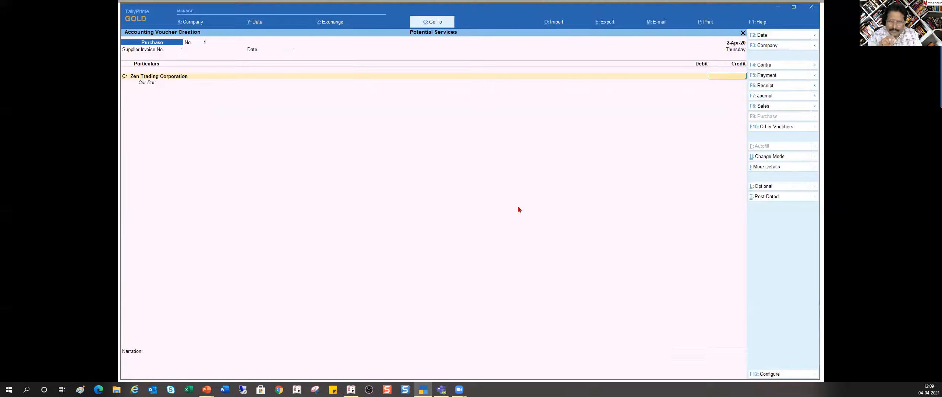
type("35000")
key("Return")
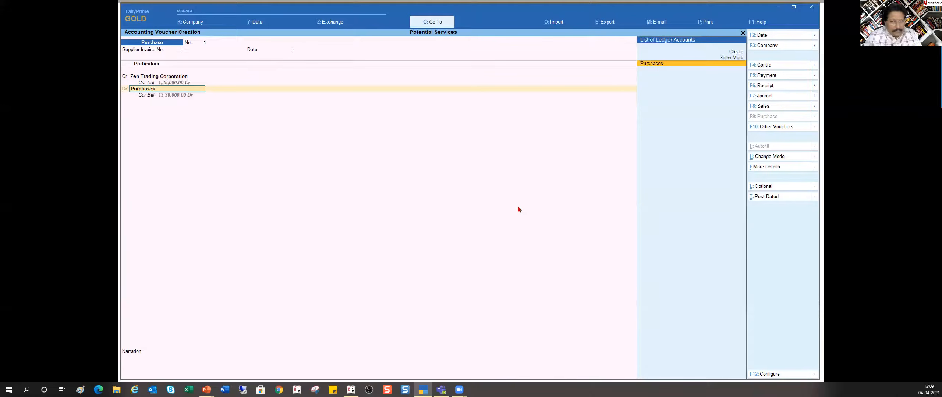
key("Return")
type("150000")
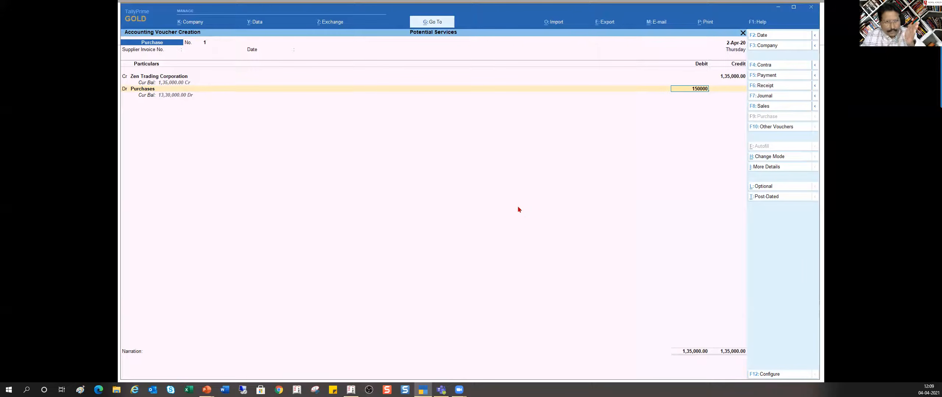
key("Return")
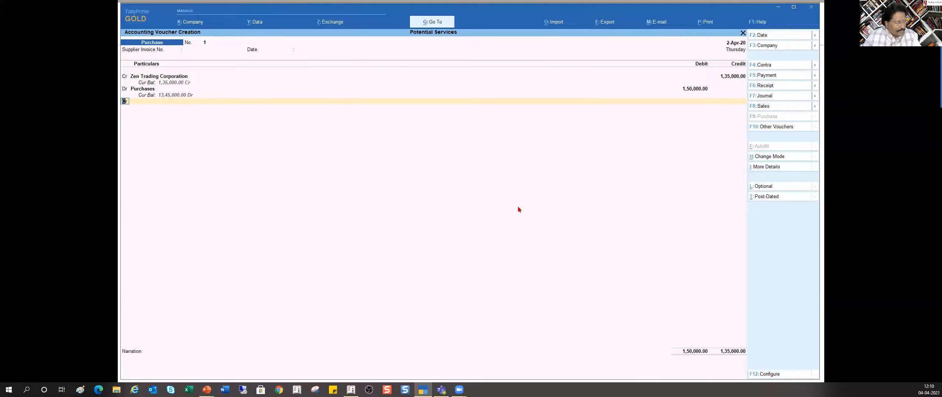
Add a credit line for Discount Received with 15,000 to the Purchase voucher
key("Return")
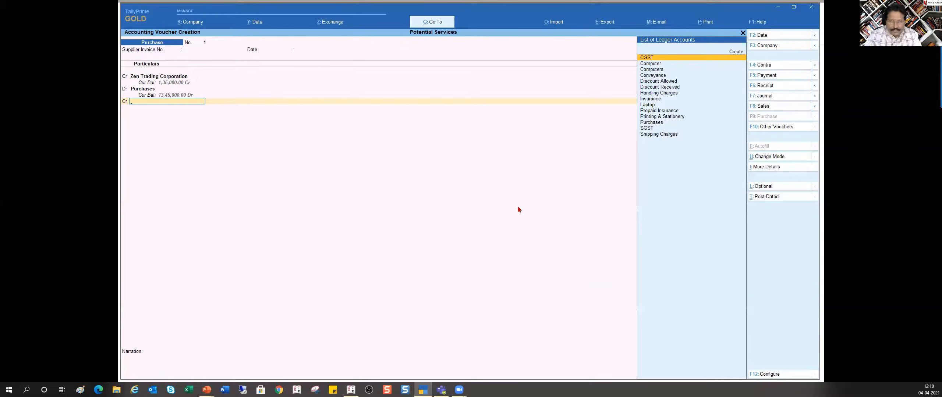
type("Dis")
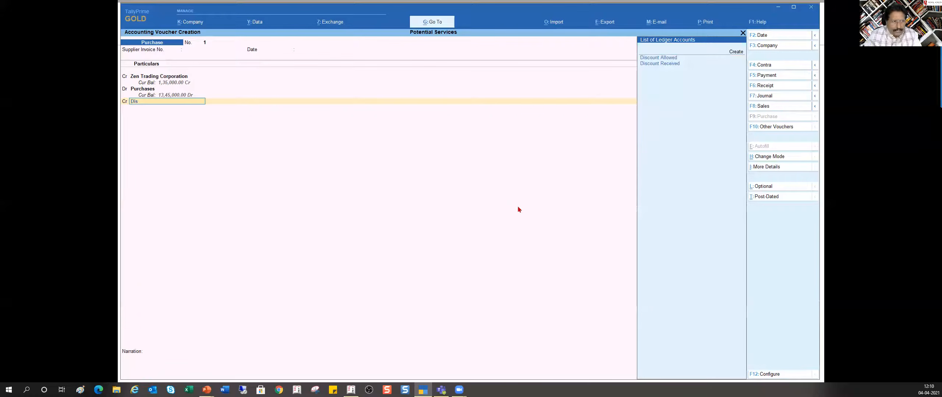
key("Down")
key("Return")
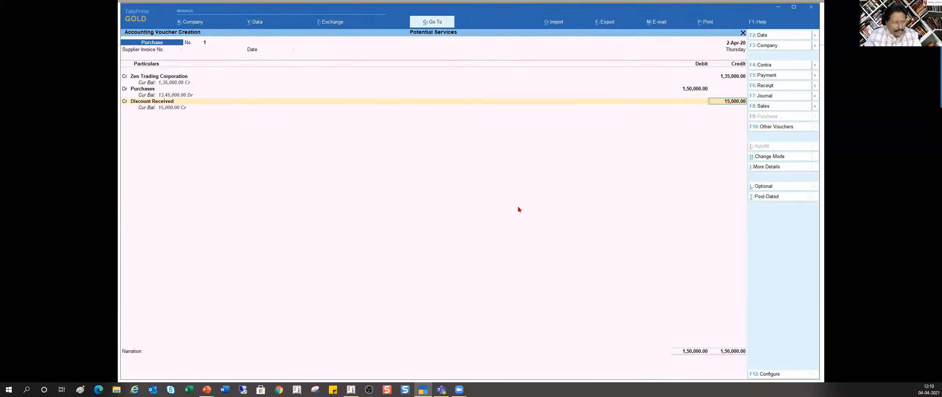
Open the Discount Received ledger from the voucher line to check its group, and return to the voucher
key("BackSpace")
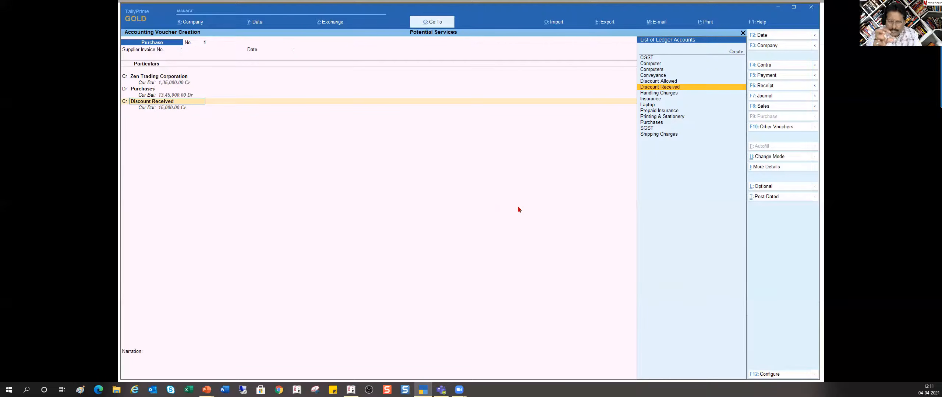
key("ctrl+Return")
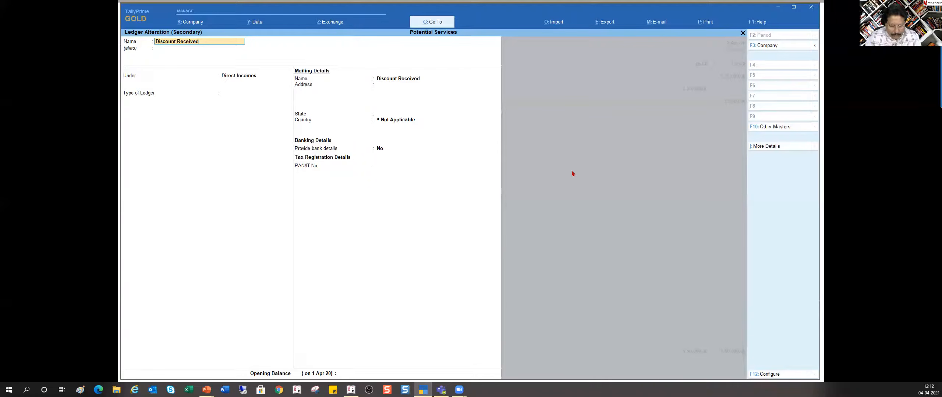
key("ctrl+a")
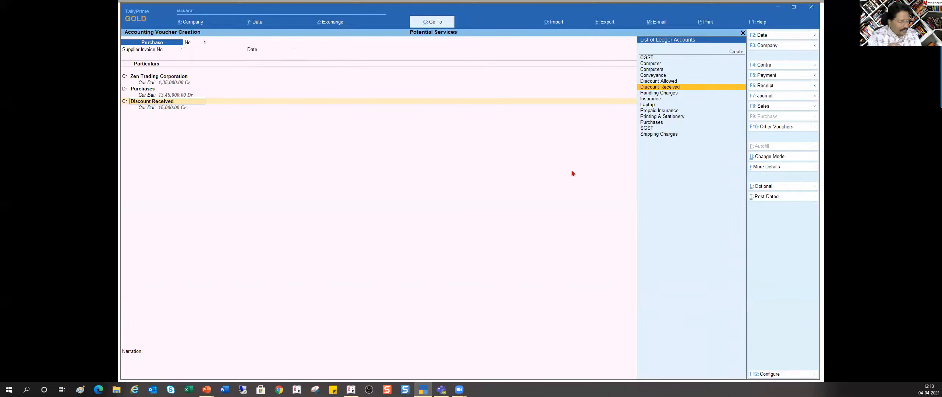
Accept the Discount Received line, enter the narration "type" and save the Purchase voucher
key("Return")
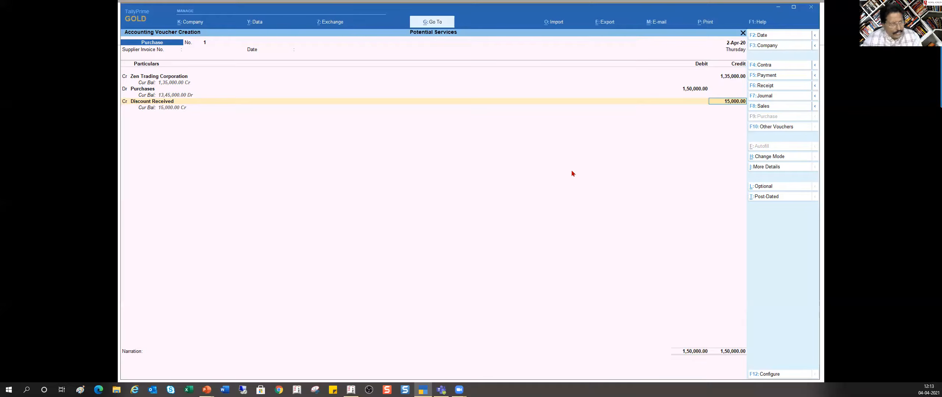
key("Return")
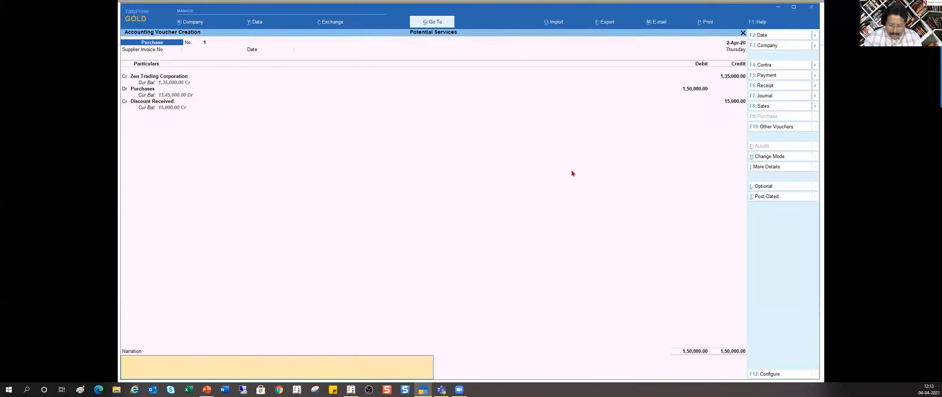
key("Return")
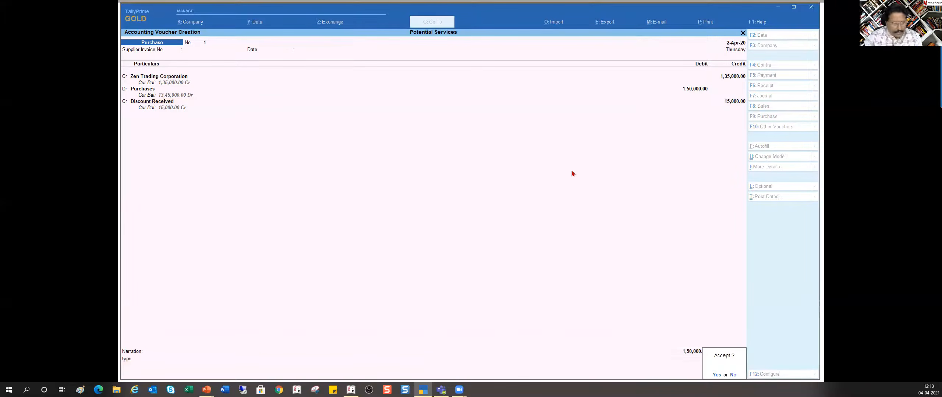
key("Return")
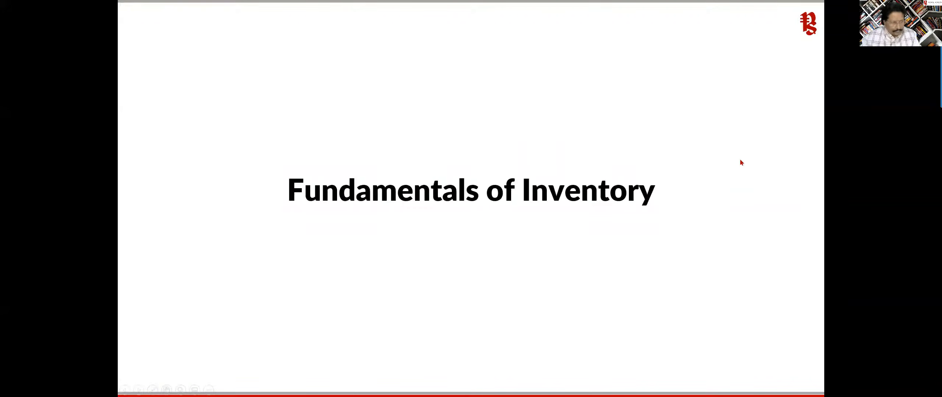
Review the Sales entry on the Compound Accounting Entries slide, and start a Sales voucher in As Voucher mode in TallyPrime
key("Right")
key("Left")
key("Left")
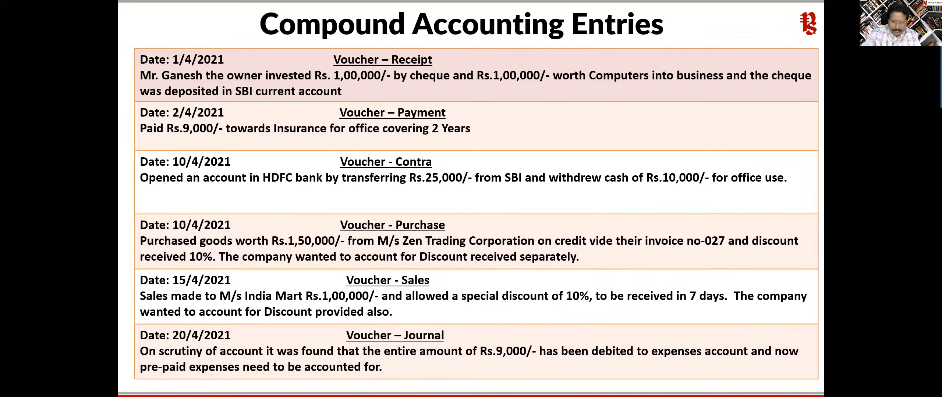
key("alt+Tab")
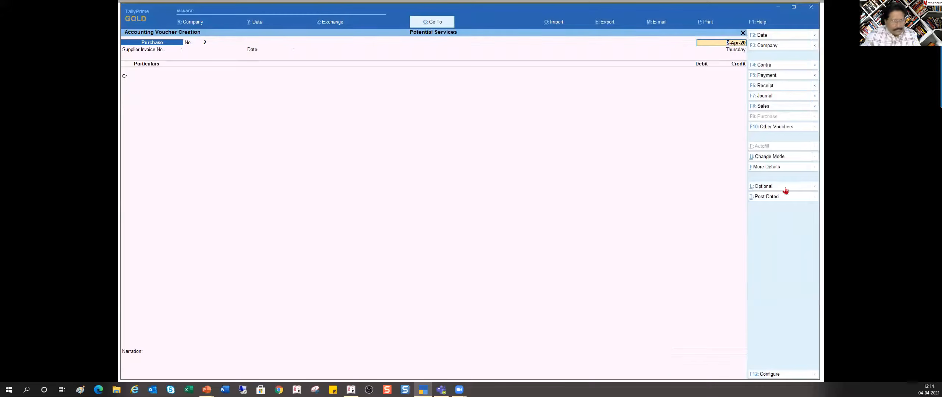
left_click(769, 110)
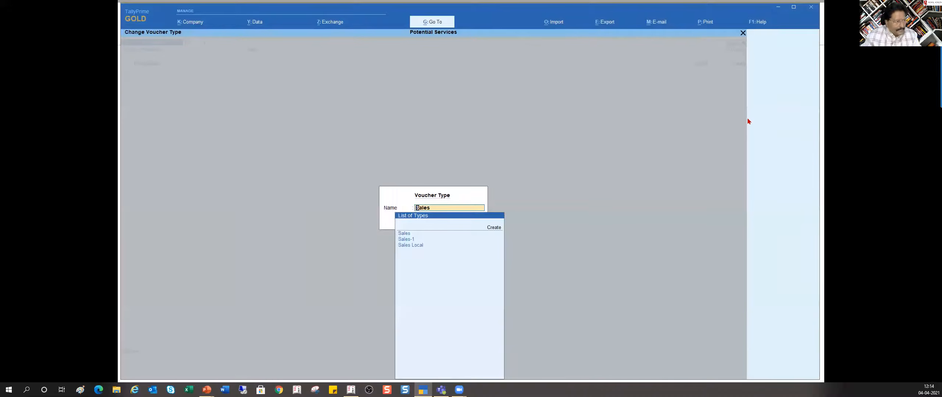
key("Return")
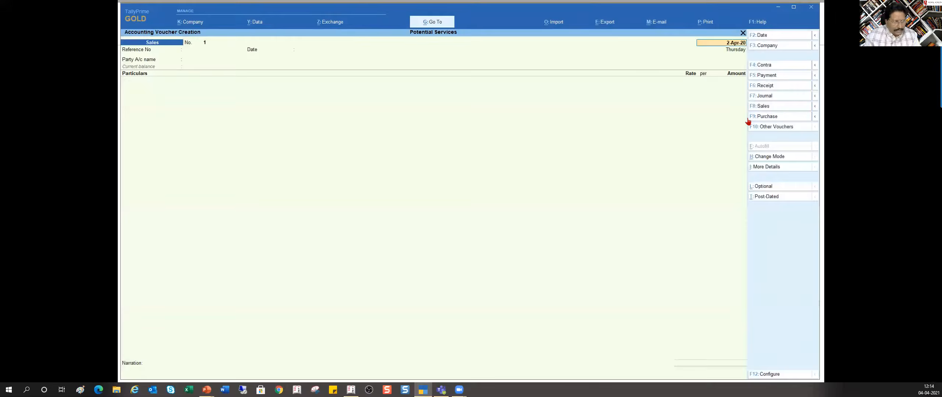
left_click(784, 158)
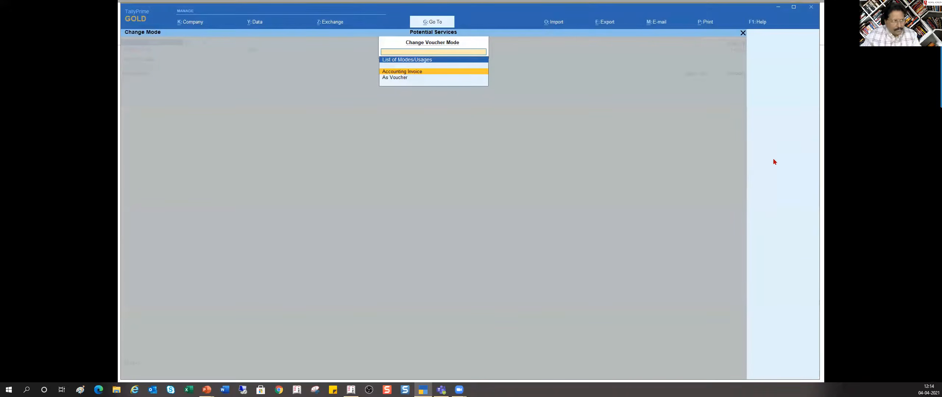
left_click(397, 77)
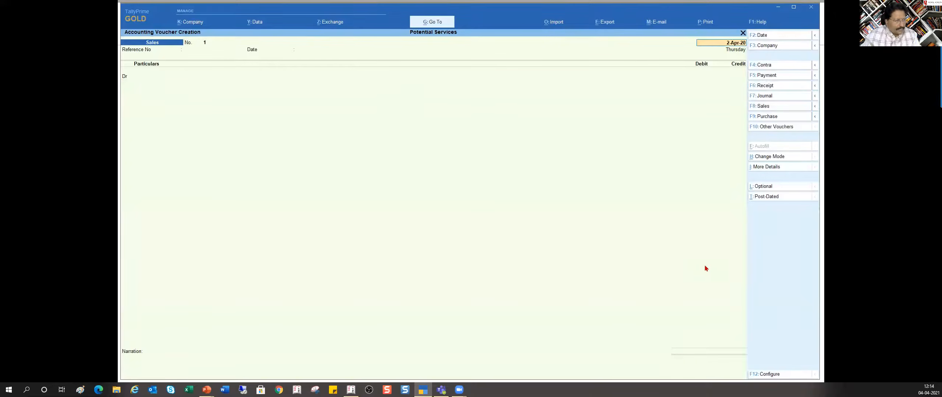
Set the Sales voucher date to 15-Apr-20 and leave the reference number and reference date blank
key("Return")
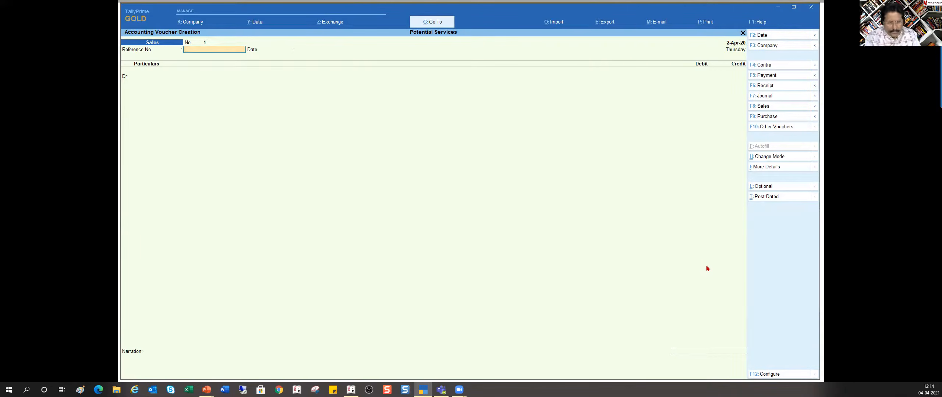
key("F2")
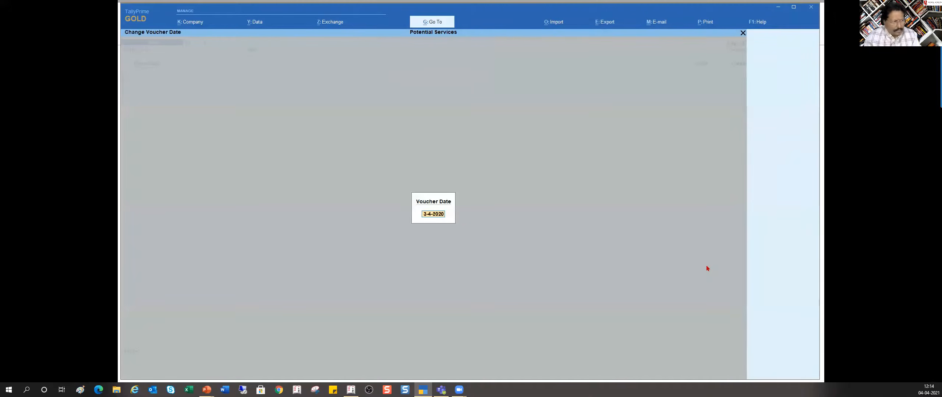
type("15")
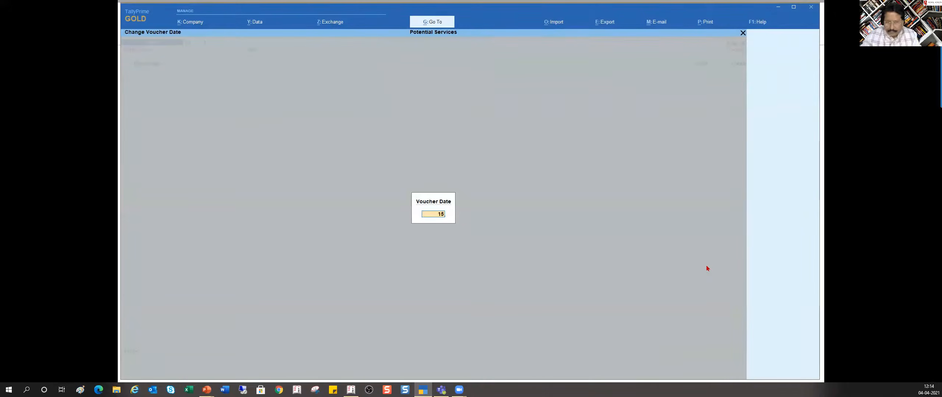
key("Return")
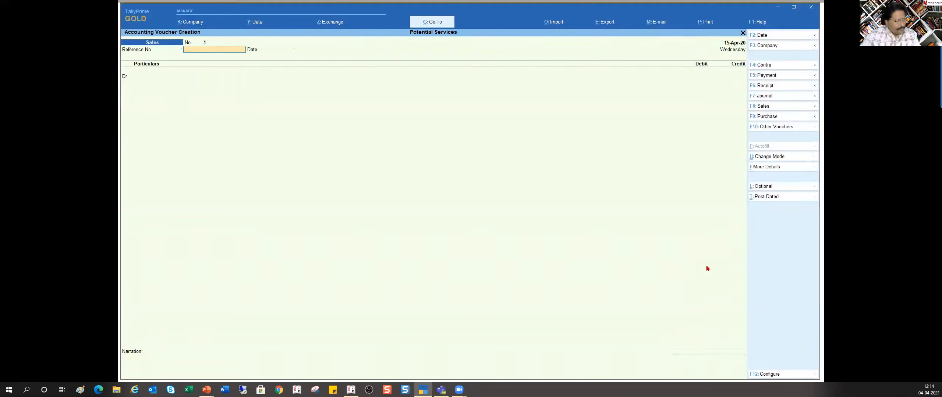
key("Return")
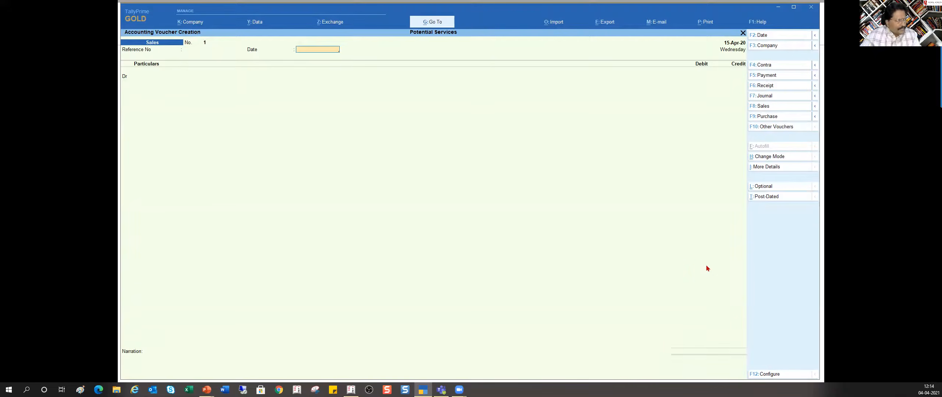
key("Return")
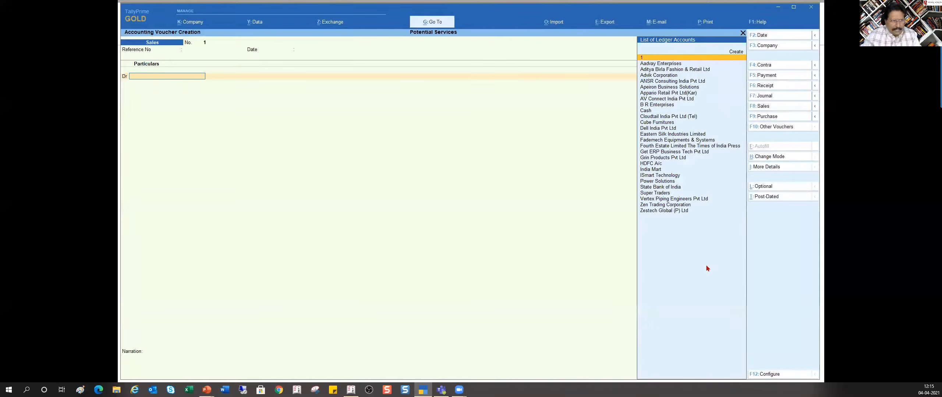
Debit India Mart with 90,000 and credit Sales with 1,00,000 in the Sales voucher
key("Down")
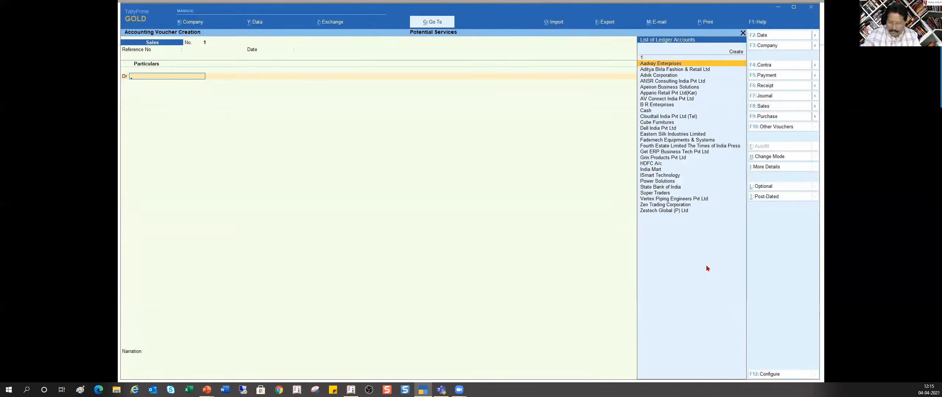
type("In")
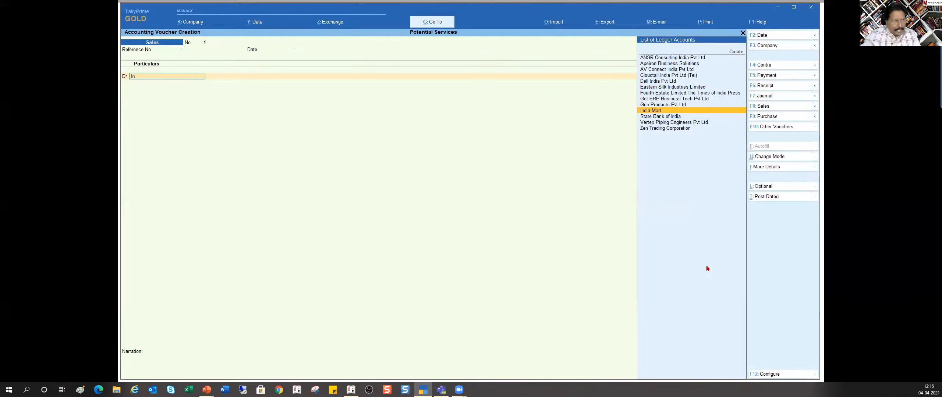
key("Return")
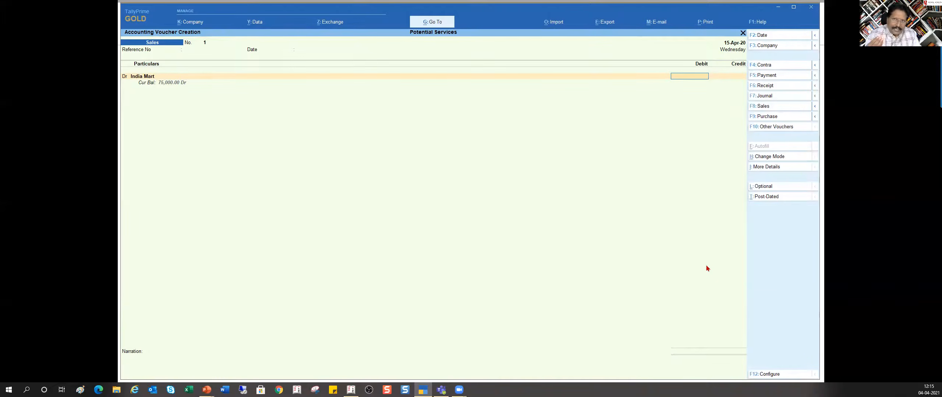
type("90000")
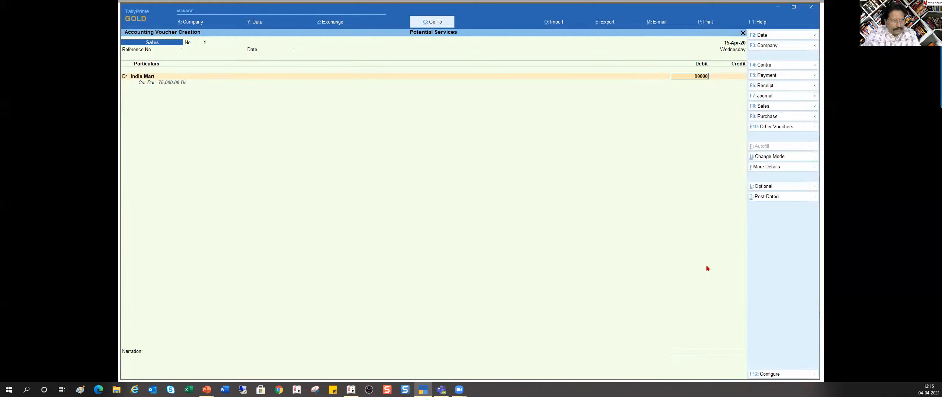
key("Return")
type("s")
key("Return")
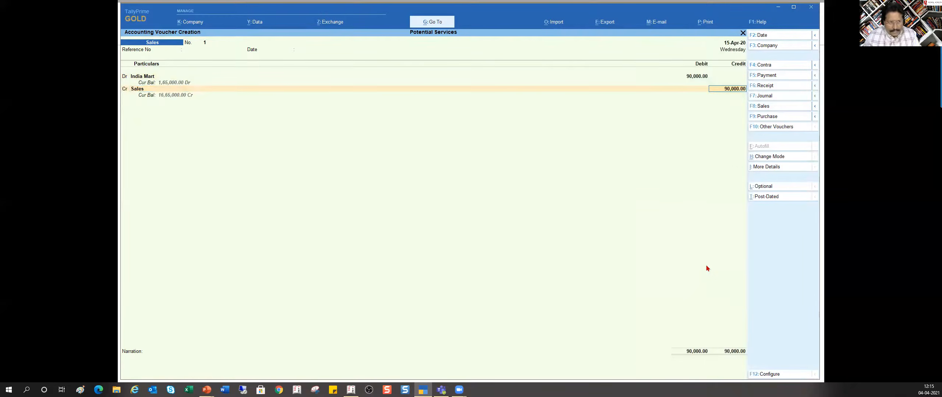
type("100")
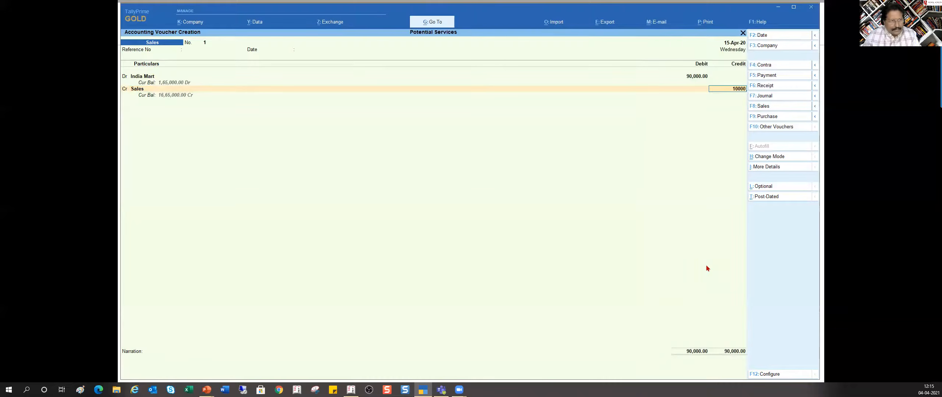
key("Return")
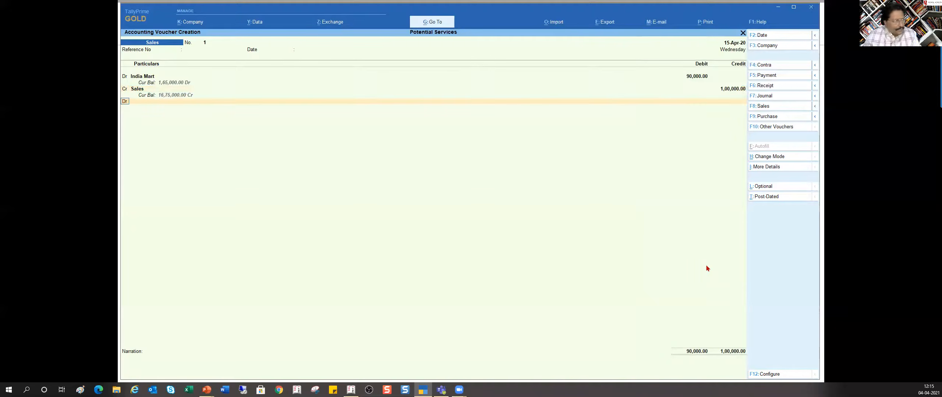
Add a debit line for Discount Allowed with 10,000 to the Sales voucher
key("Return")
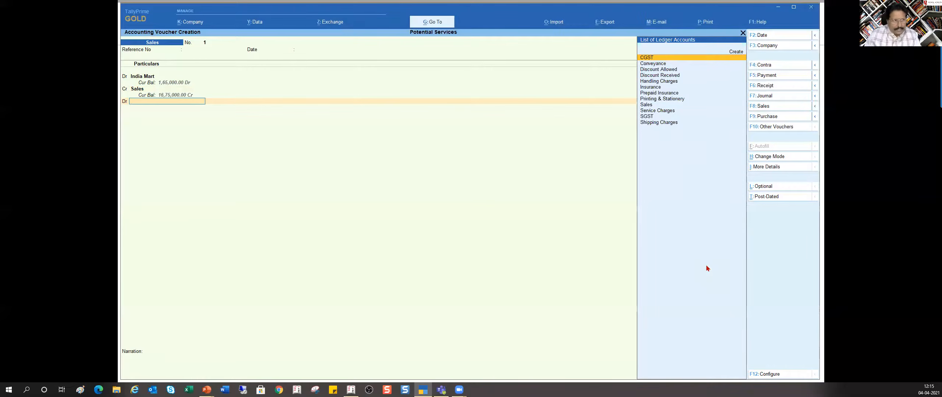
key("Down")
key("Down")
key("Down")
key("Up")
key("Return")
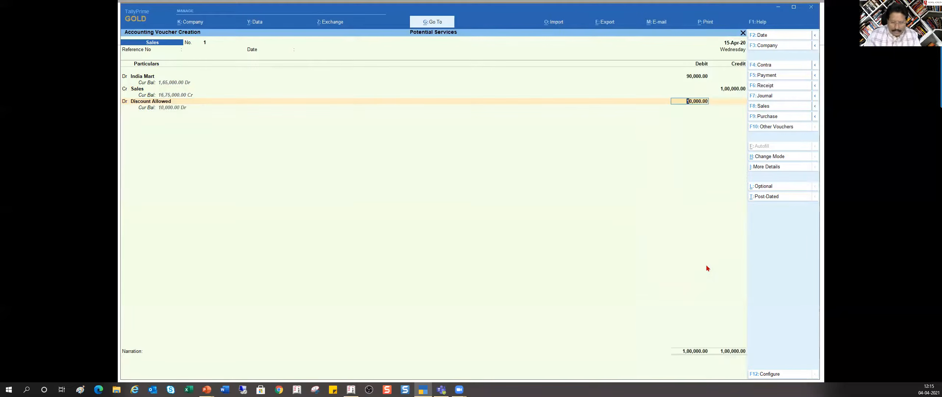
Review the ledger details of Discount Allowed from its debit line in the Sales voucher, and return to the voucher
key("BackSpace")
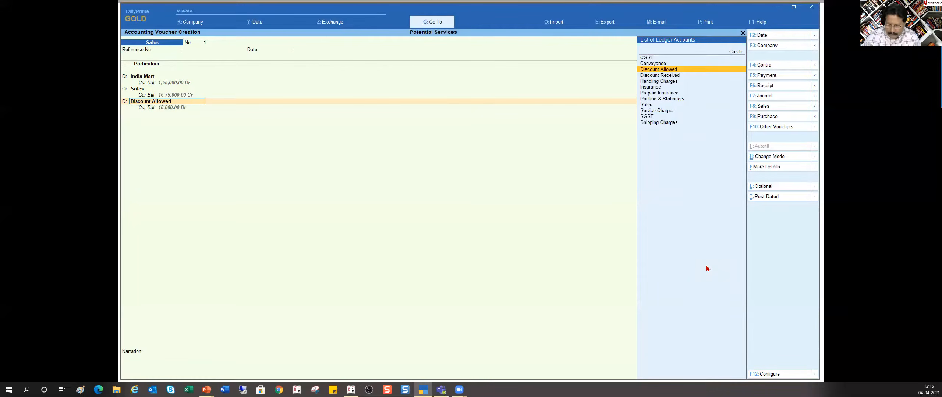
key("ctrl+Return")
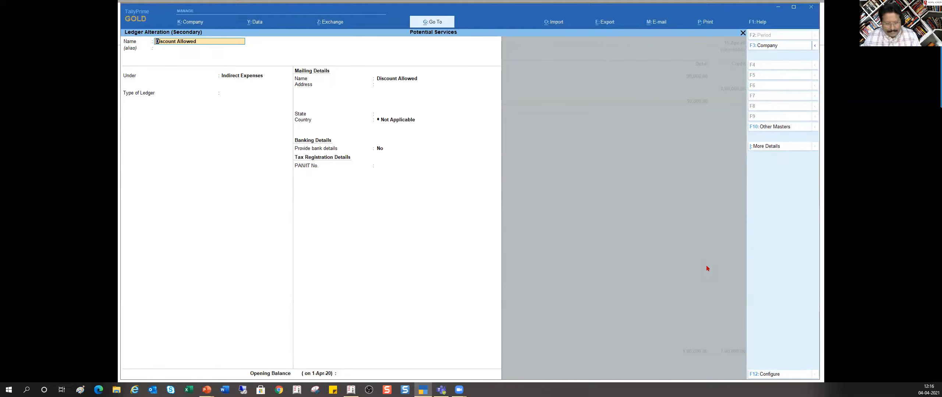
key("ctrl")
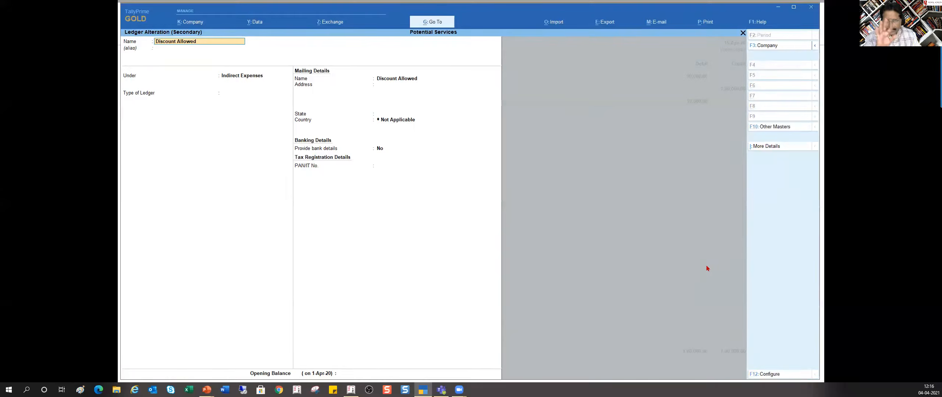
key("ctrl")
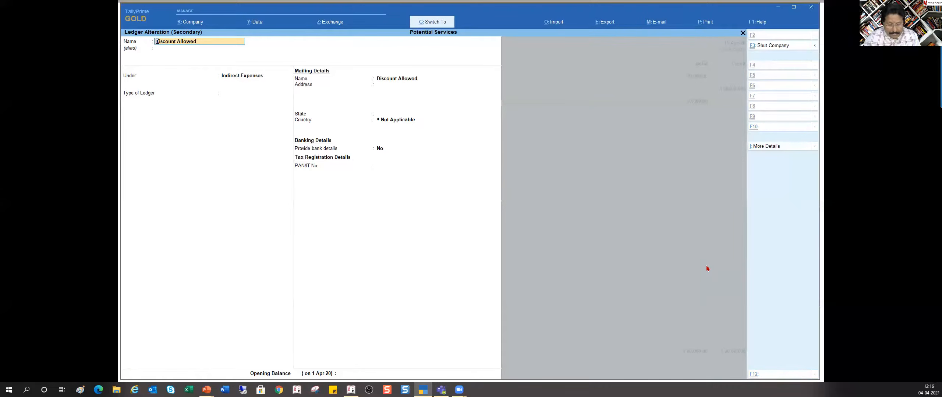
key("ctrl+a")
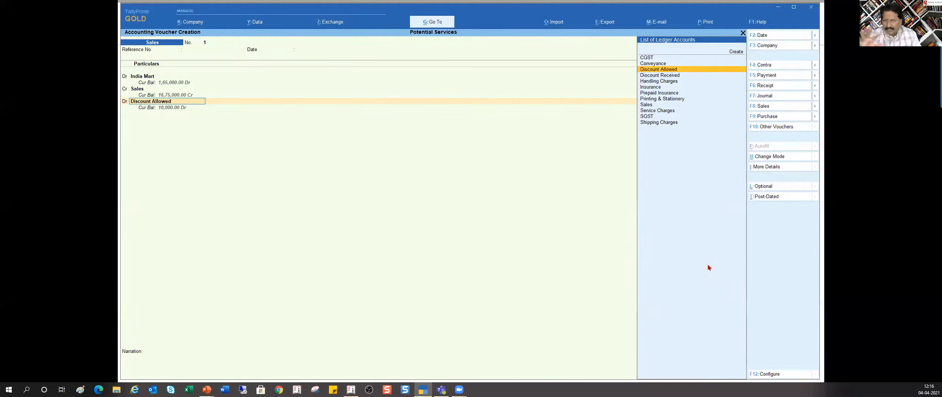
Accept the Discount Allowed debit line, leave the narration blank and save the Sales voucher
key("Return")
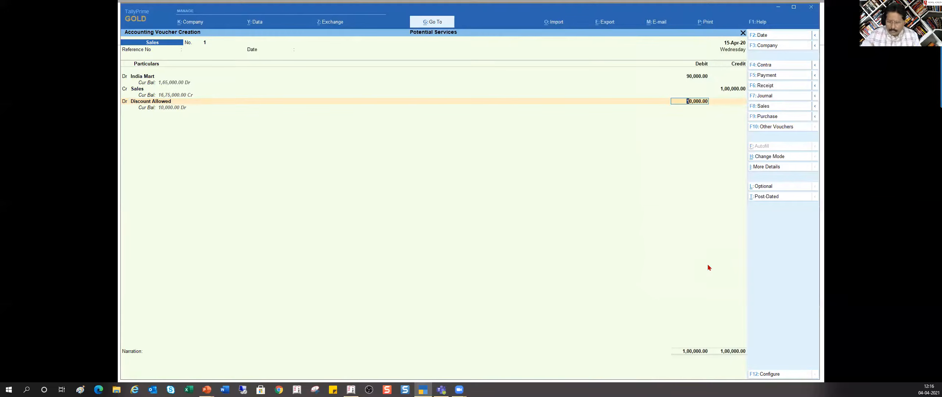
key("Return")
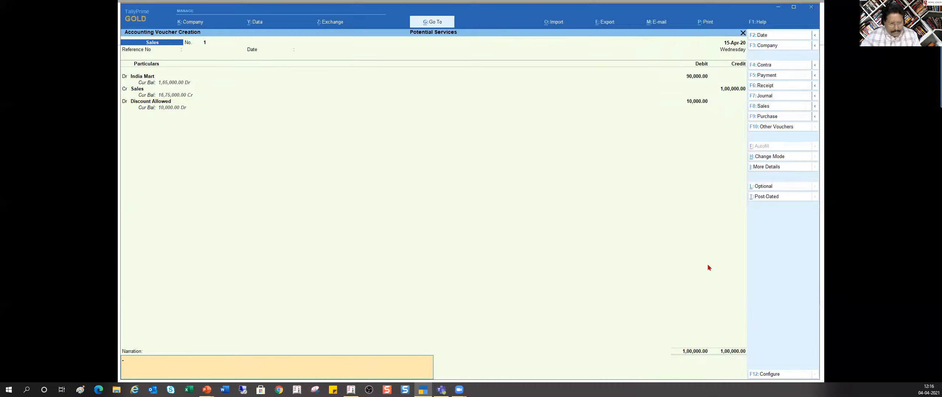
key("Return")
key("Return")
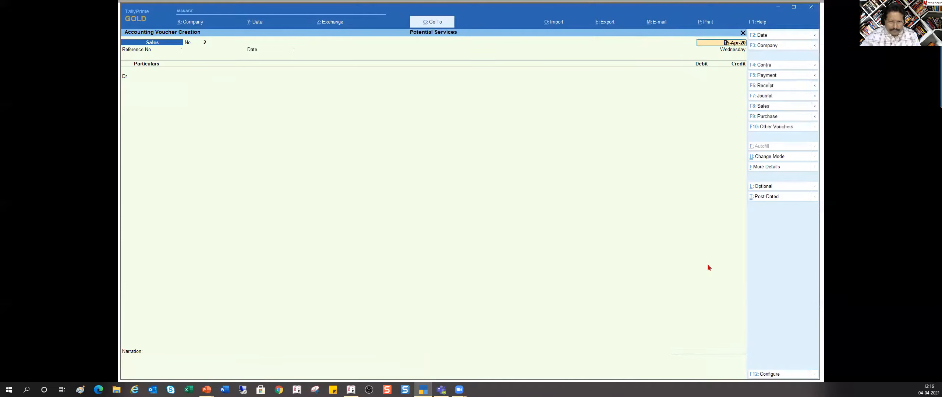
Review the Journal entry on the Compound Accounting Entries slide, and start a Journal voucher in TallyPrime
key("alt+Tab")
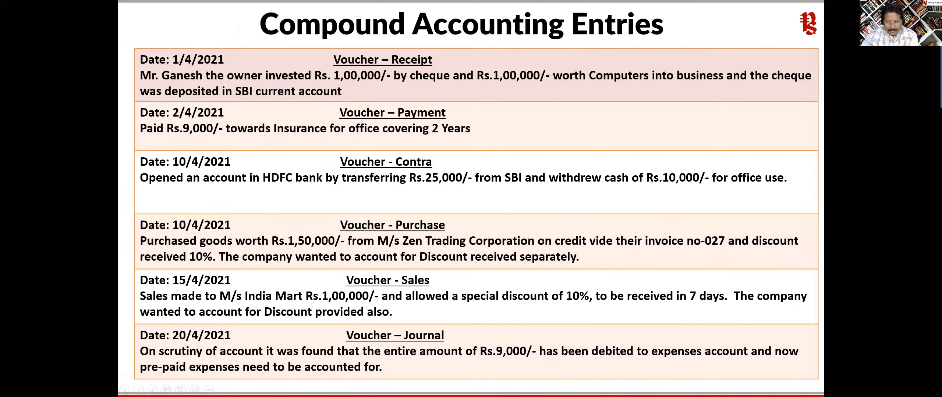
key("alt+Tab")
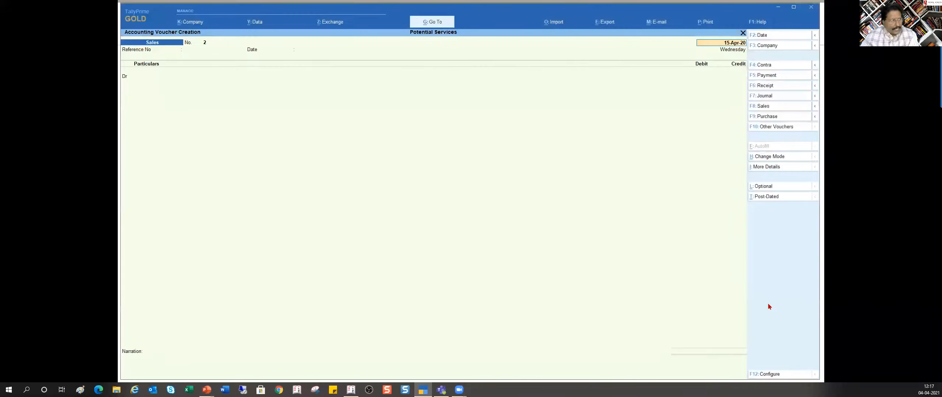
left_click(761, 96)
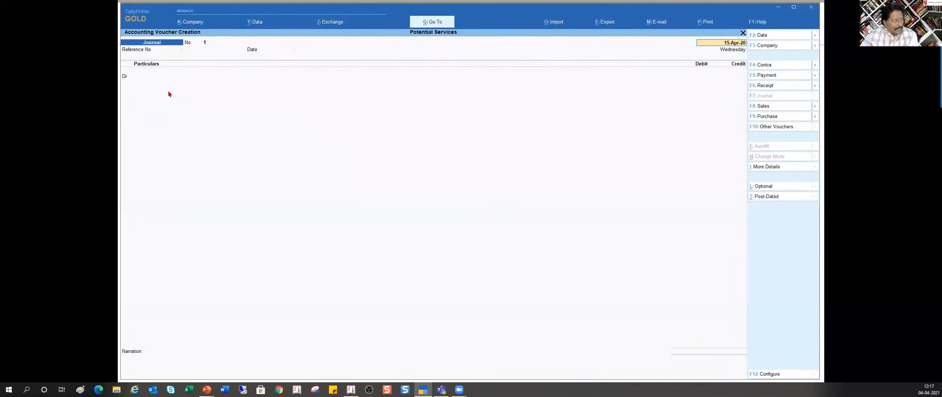
left_click(148, 79)
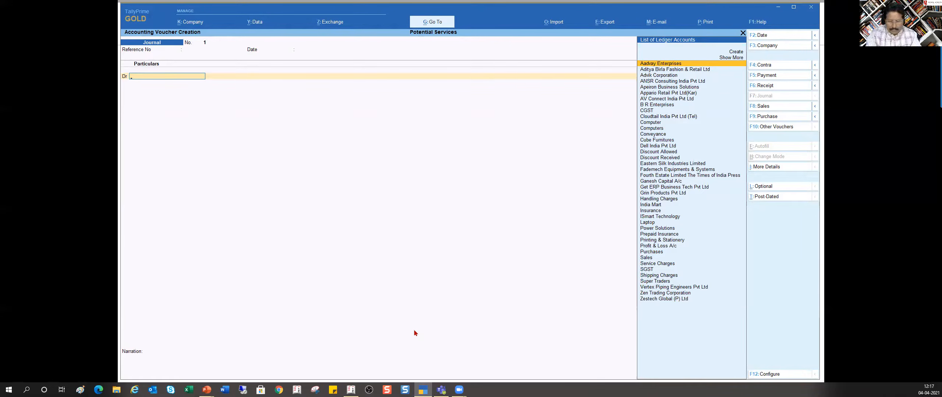
Choose Prepaid Insurance as the debit ledger in the Journal voucher and review its ledger details
type("Pre")
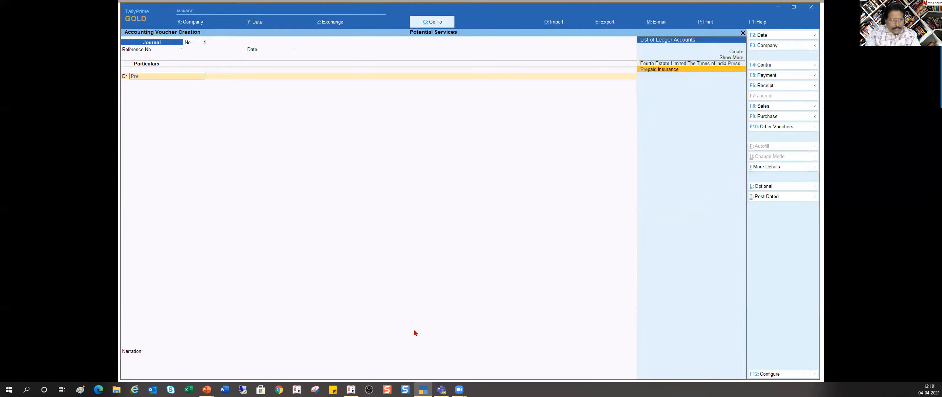
key("Return")
key("BackSpace")
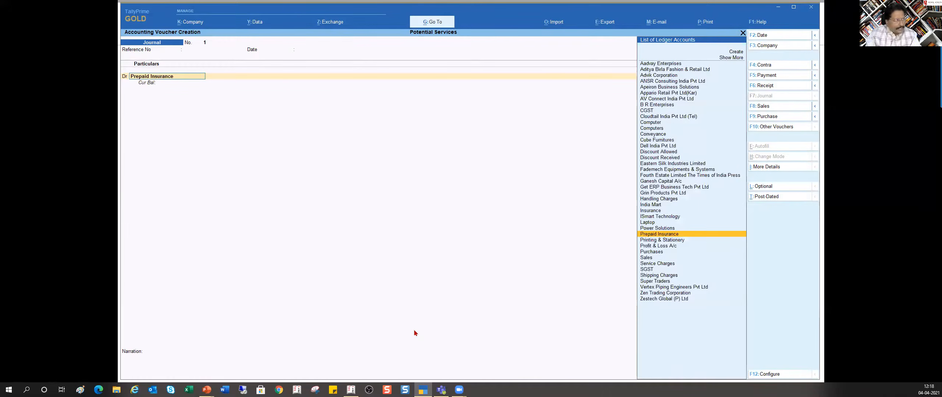
key("ctrl+Return")
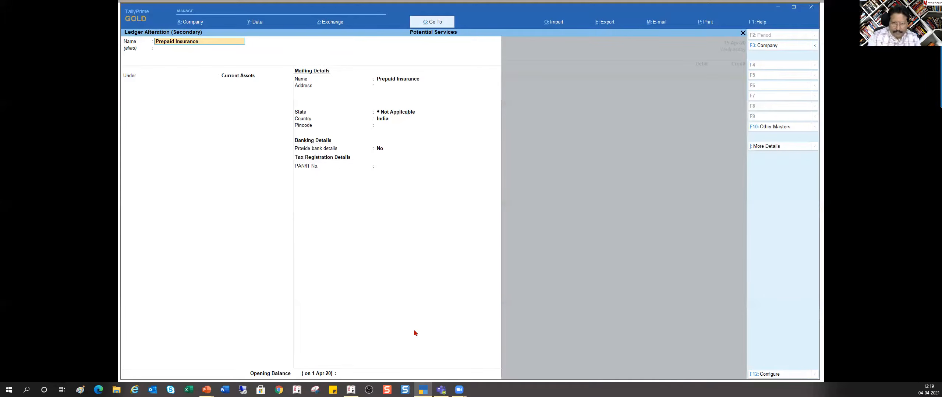
key("ctrl")
key("ctrl+a")
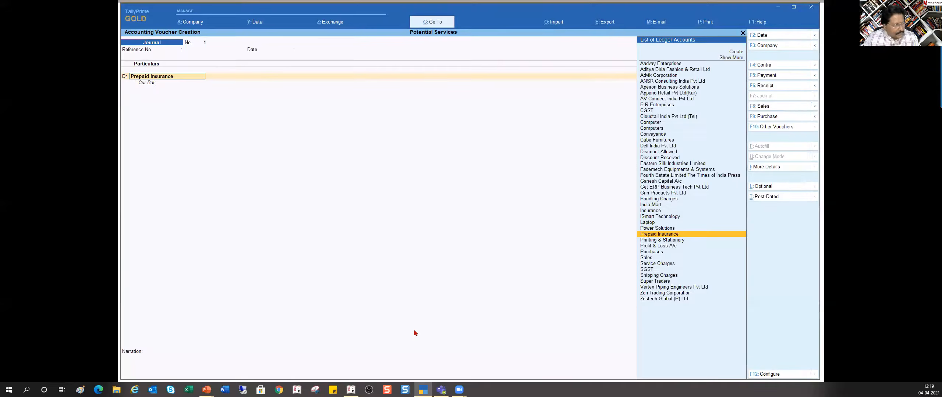
Debit Prepaid Insurance with 4,500 and credit Insurance with 4,500 in the Journal voucher
key("Return")
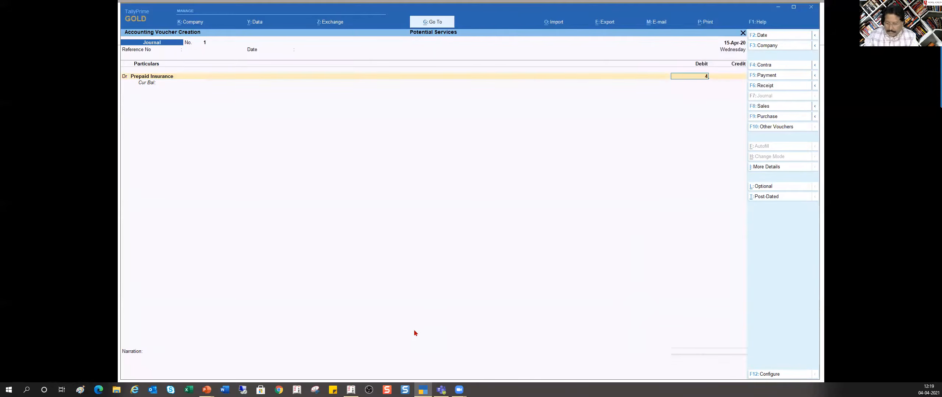
key("Return")
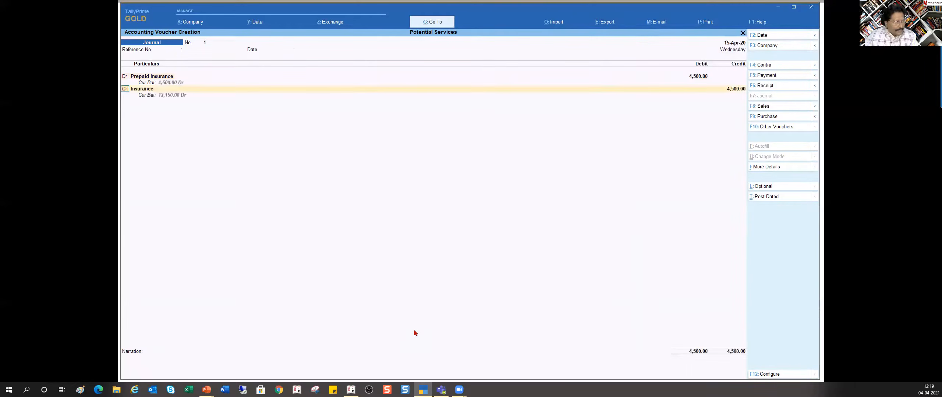
key("Return")
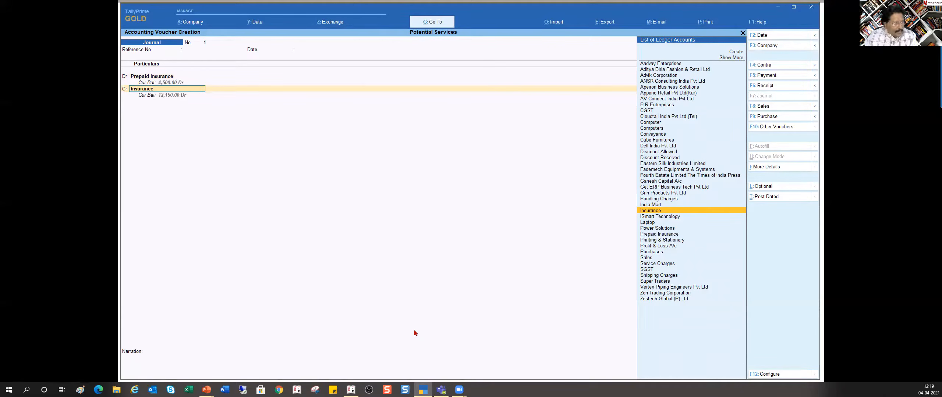
key("Return")
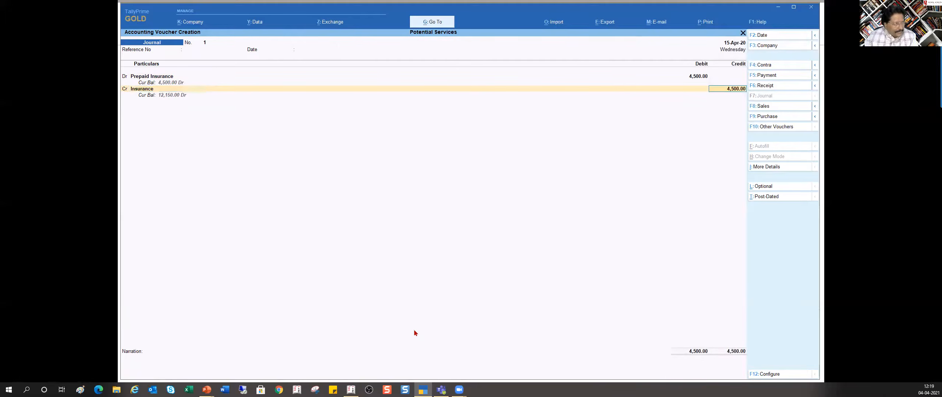
Save the Journal voucher with the date 20-Apr-20 and the narration "reversal on insurance amount which was wrongly debited to expnenses now reversed"
key("Return")
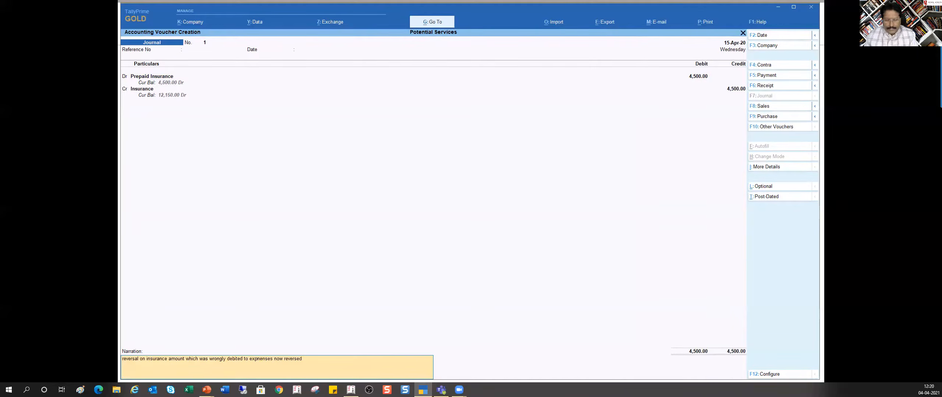
key("F2")
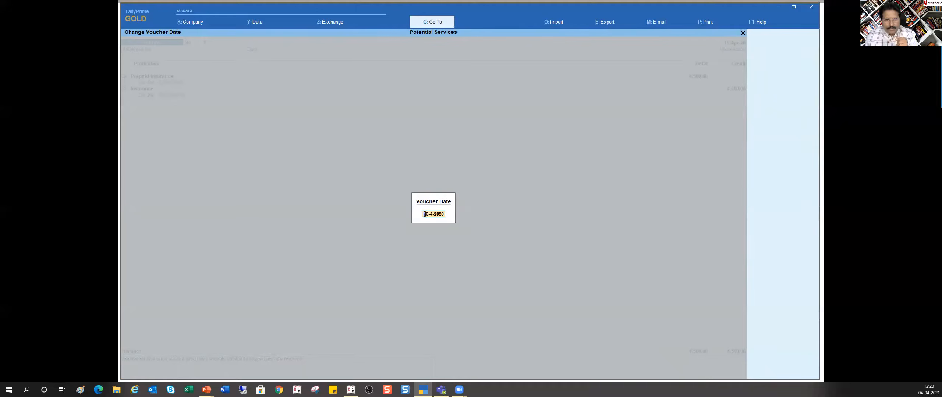
type("20")
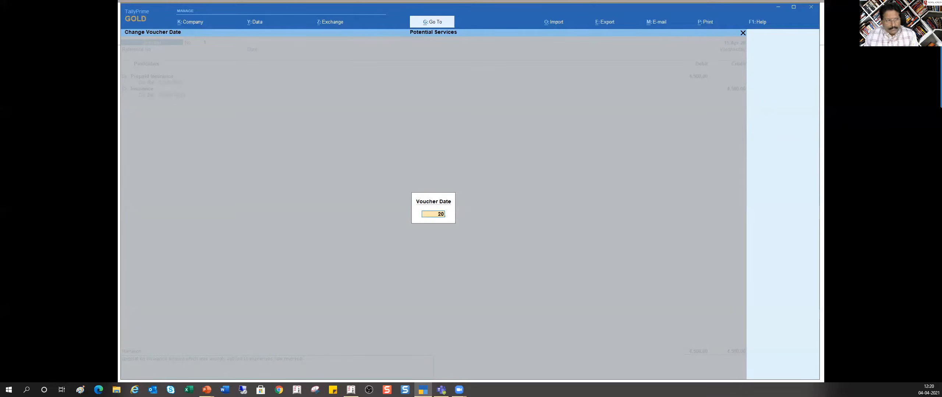
key("Return")
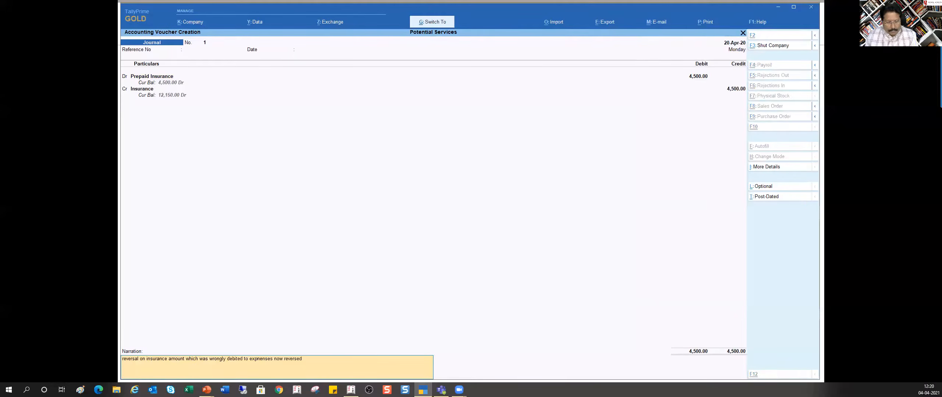
key("Return")
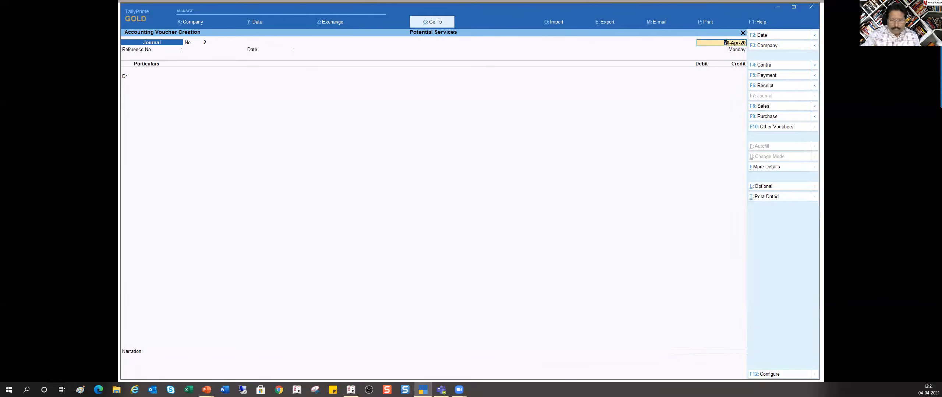
Switch to the Purchase voucher in Tally.ERP 9, set its date to 10-Apr-2020 and leave the supplier invoice number and date blank
key("alt+Tab")
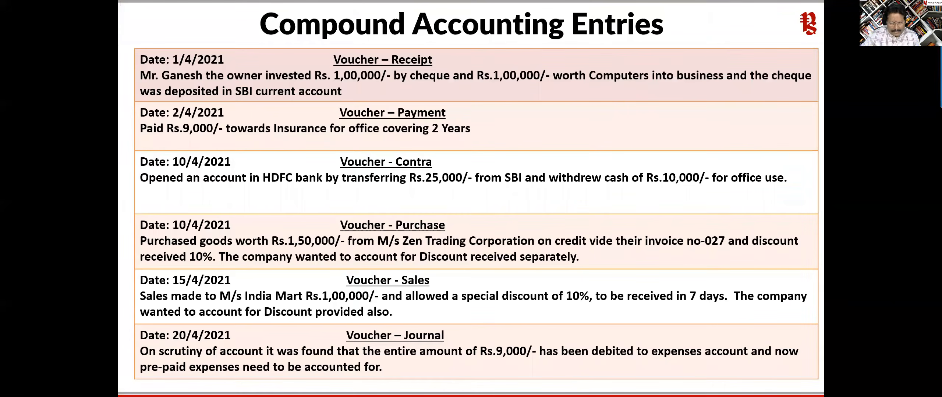
key("alt+Tab")
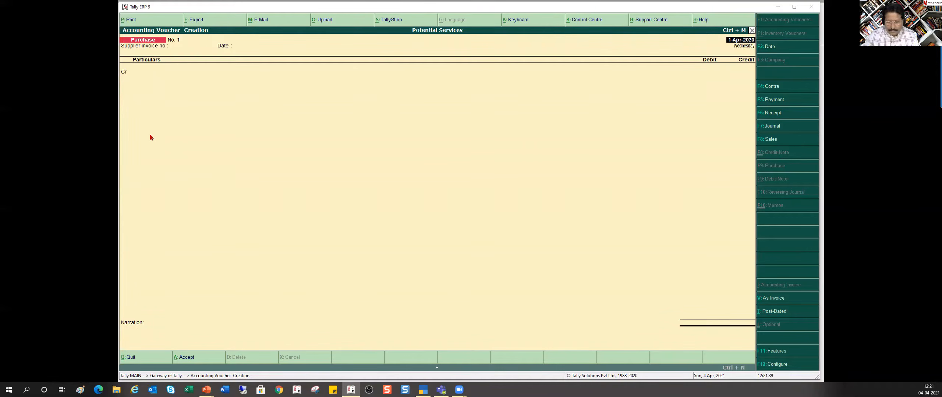
type("10")
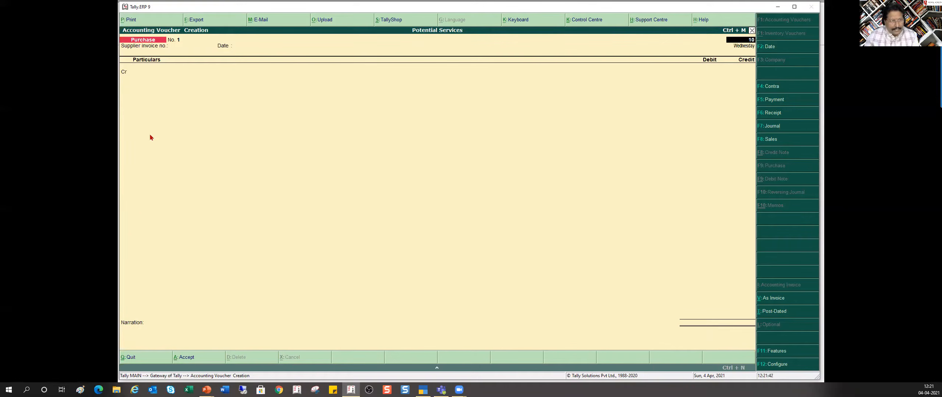
key("Return")
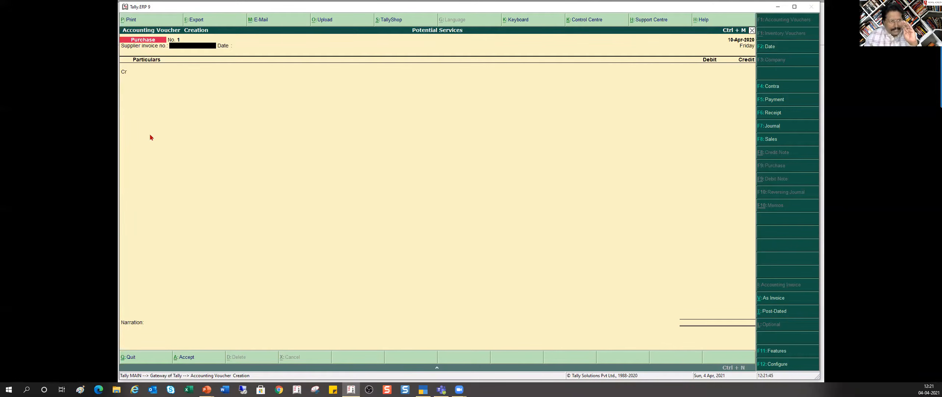
key("Return")
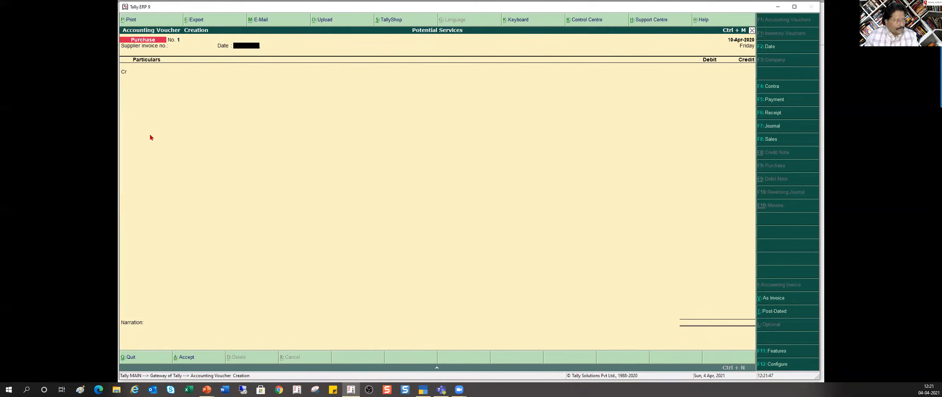
key("Return")
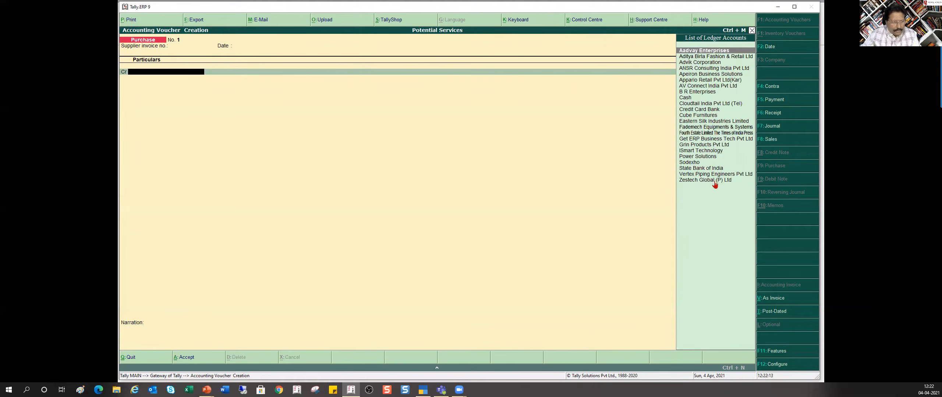
Create a supplier ledger named Zen Trading Corporation under Sundry Creditors as the credit party of the Purchase voucher
key("alt+c")
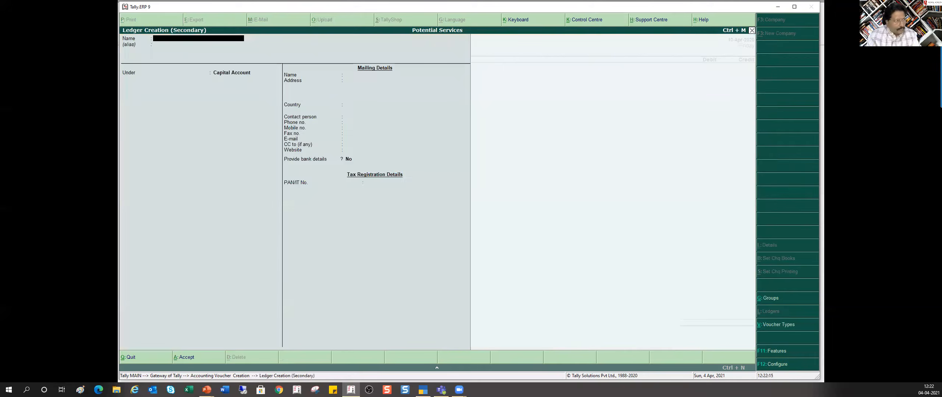
type("Zen")
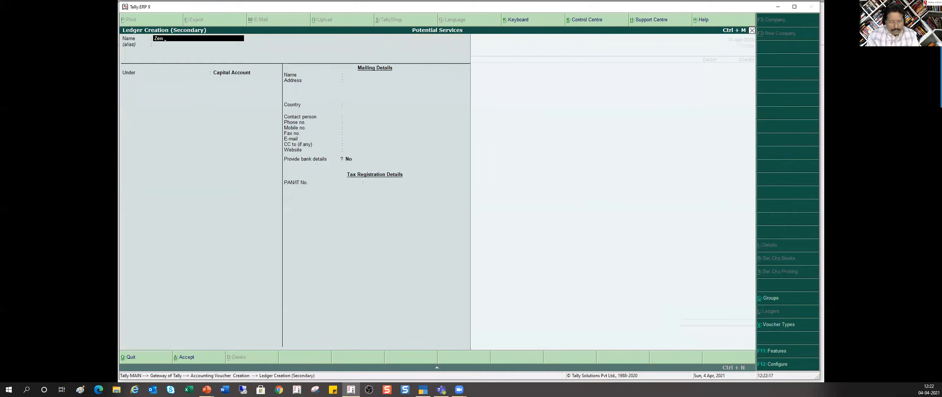
type(" Trading corporation")
key("Return")
key("Return")
type("Sund")
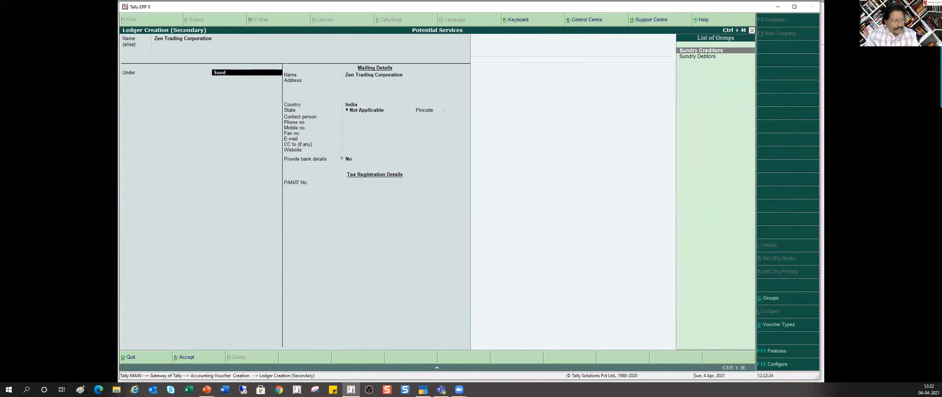
key("Return")
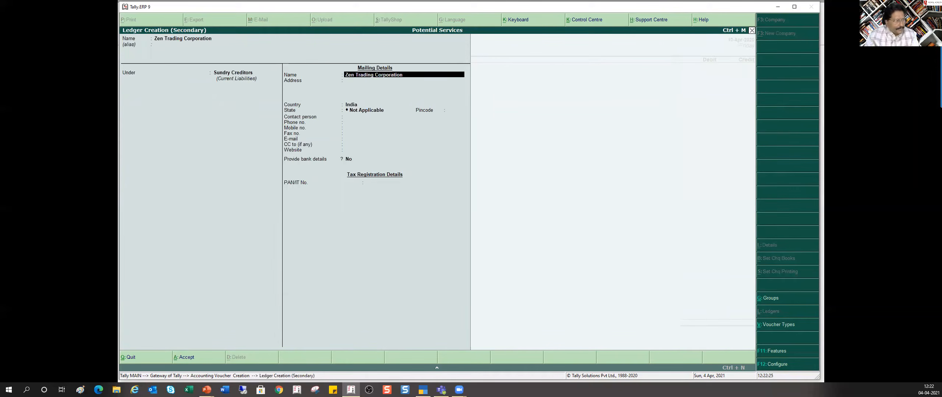
key("ctrl+a")
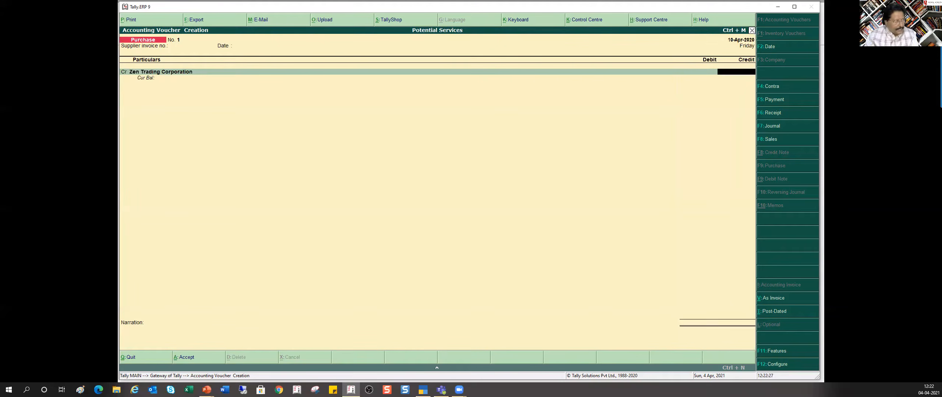
Credit Zen Trading Corporation with 135000 and debit Purchases with 150000 in the Purchase voucher
type("135000")
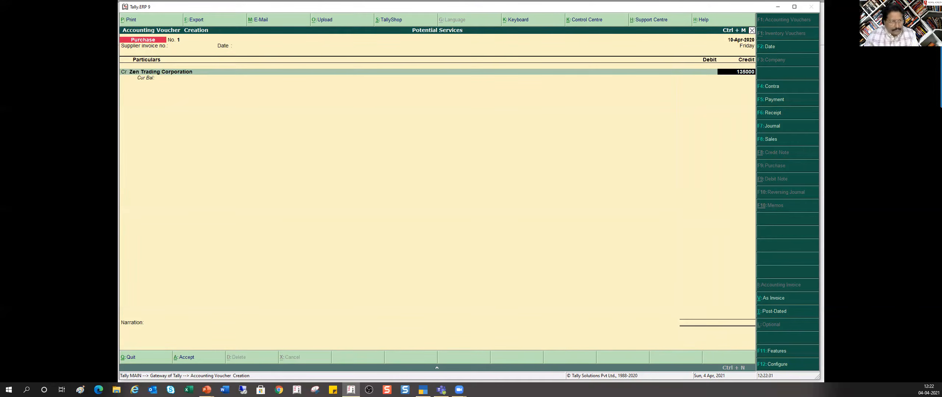
key("Return")
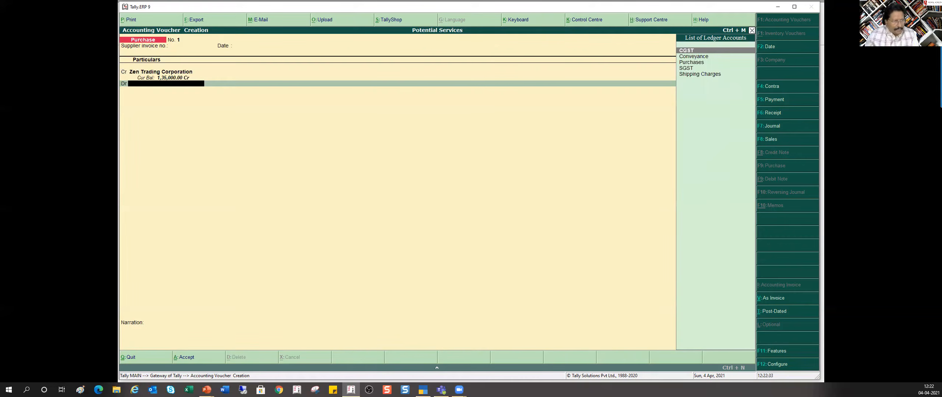
key("Down")
key("Down")
key("Return")
type("150000")
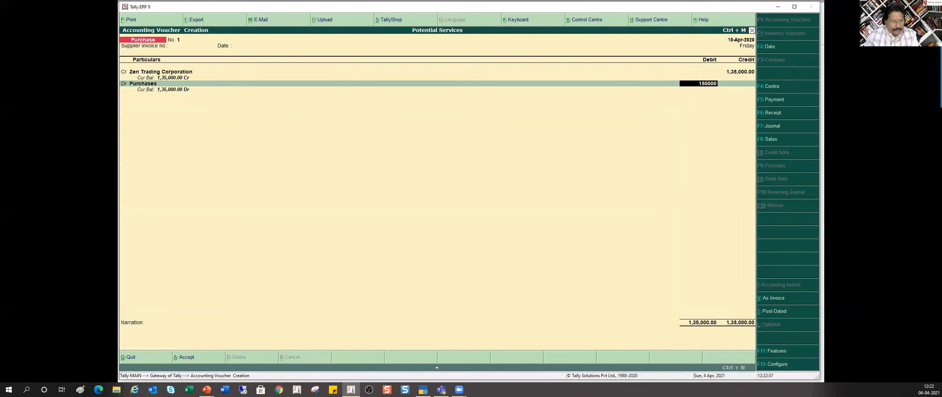
key("Return")
key("Return")
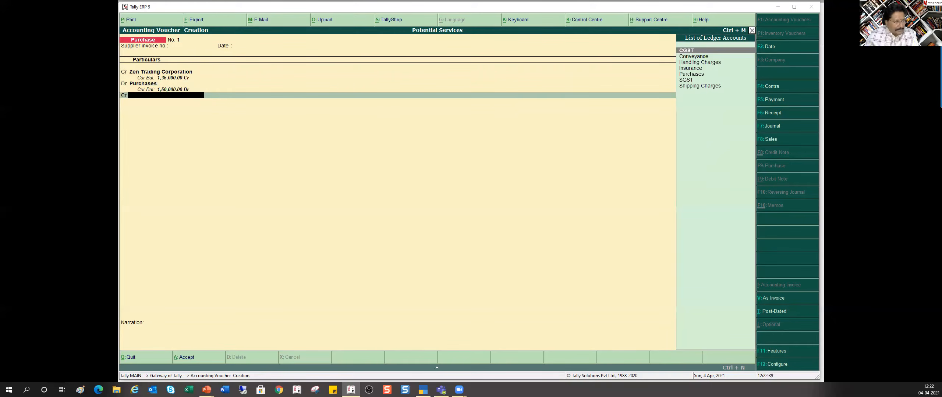
Create a Discount Received ledger under Indirect Incomes and credit it with 15,000 in the Purchase voucher
key("alt+c")
type("D")
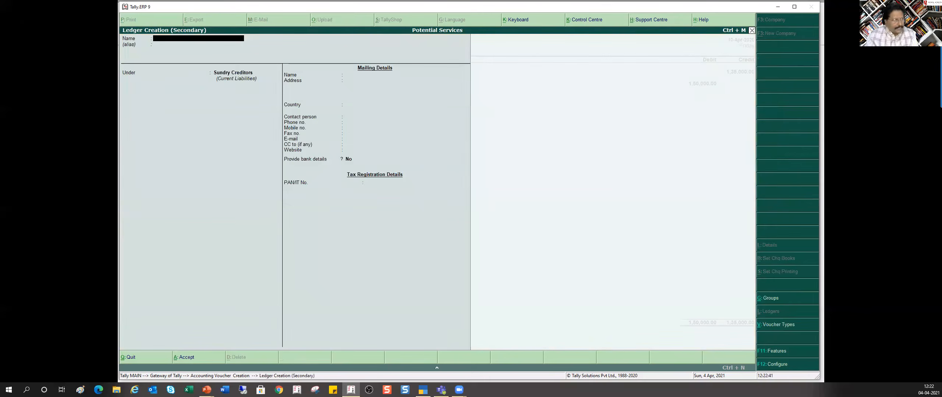
type("iscou")
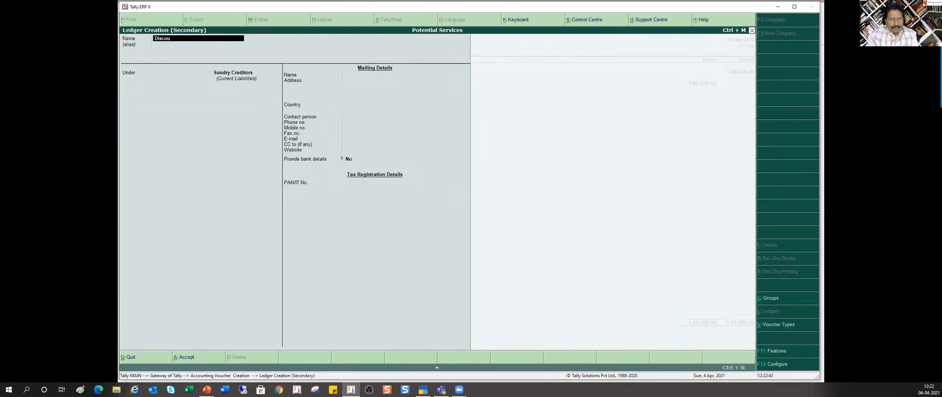
type("nt Received")
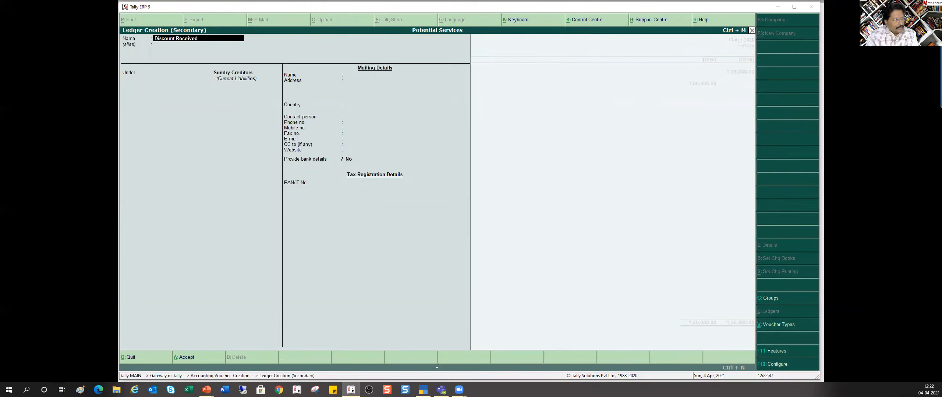
key("Return")
key("Return")
type("Ind")
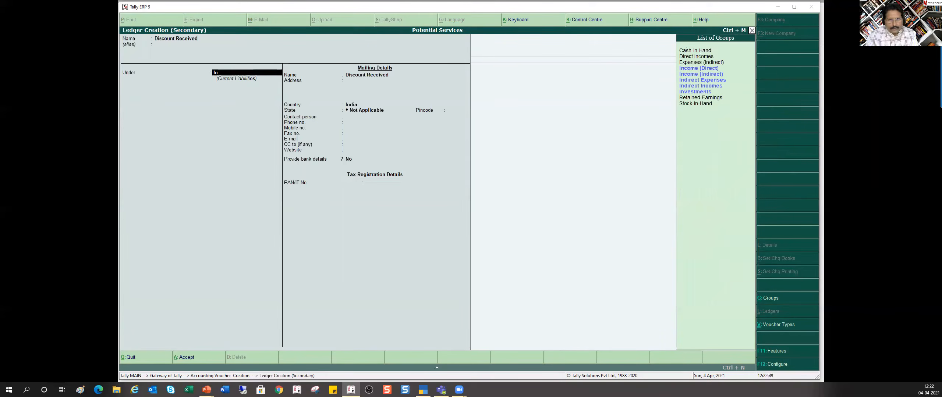
key("Down")
key("Down")
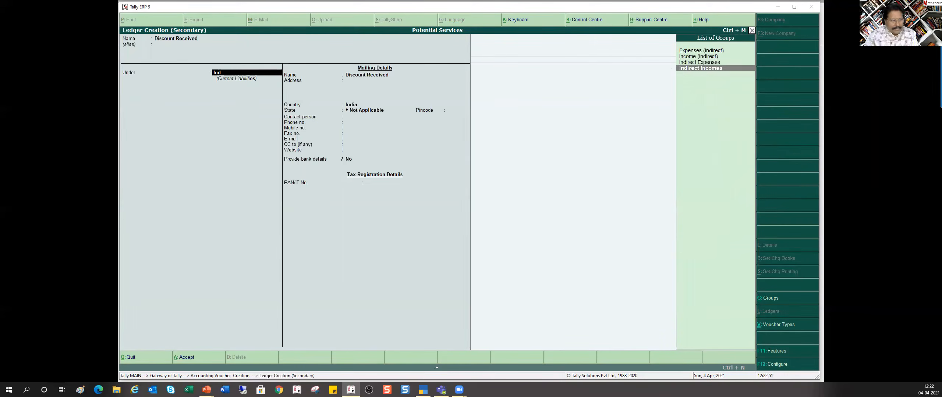
key("Return")
key("Return")
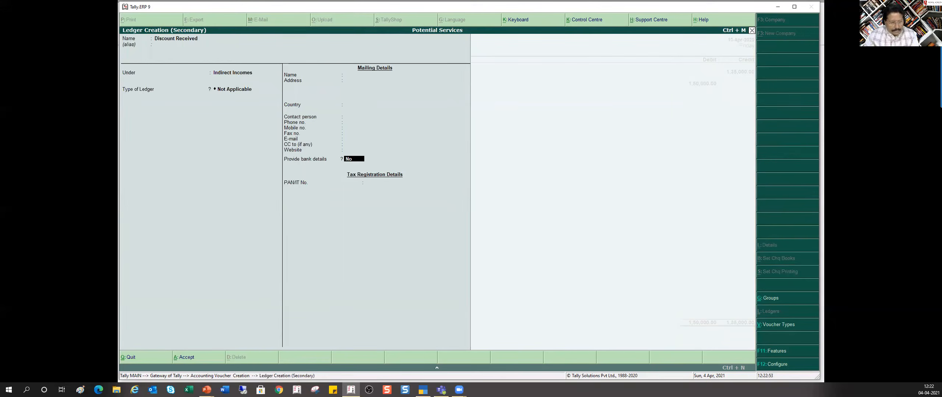
key("ctrl+a")
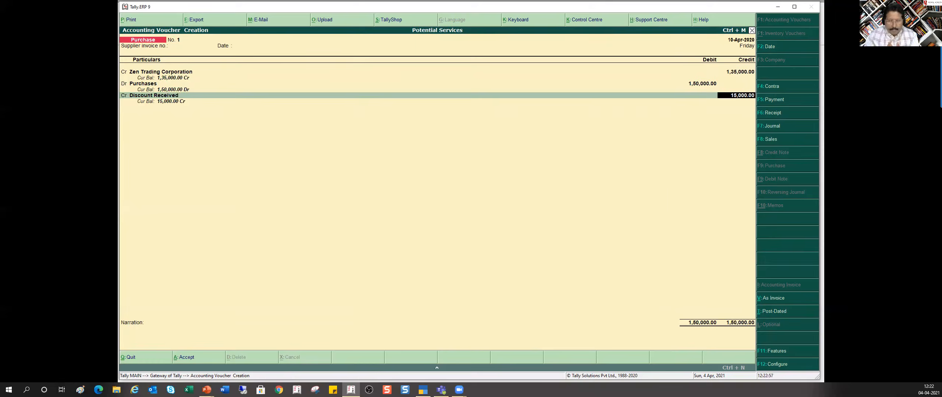
key("Return")
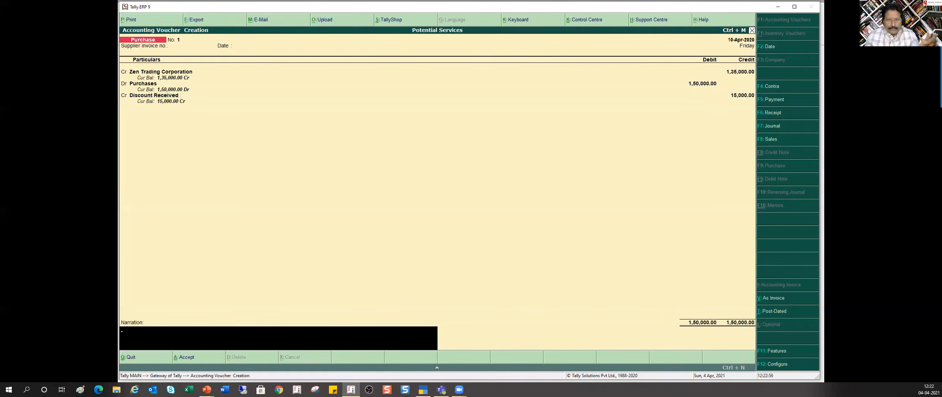